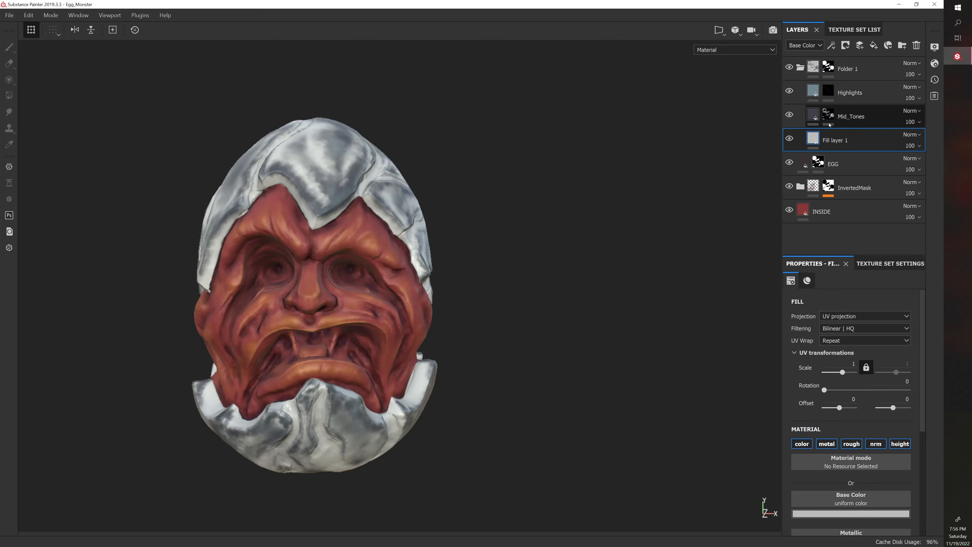
Limit Fill layer 1 to the color channel and set its base color to near-black red, RGB 0.013, 0.007, 0.007.
left_click(827, 444)
left_click(851, 443)
left_click(876, 443)
left_click(900, 444)
left_click(844, 514)
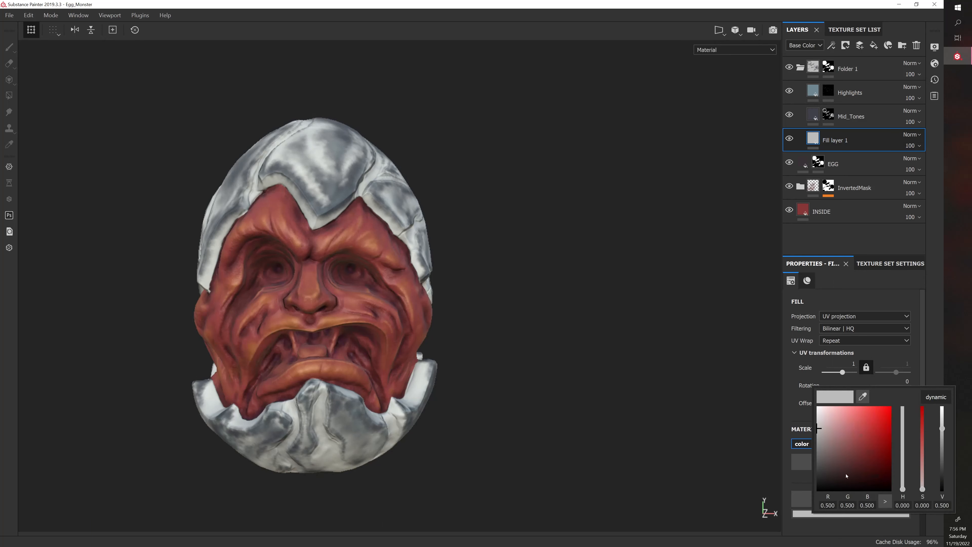
left_click_drag(833, 473, 835, 482)
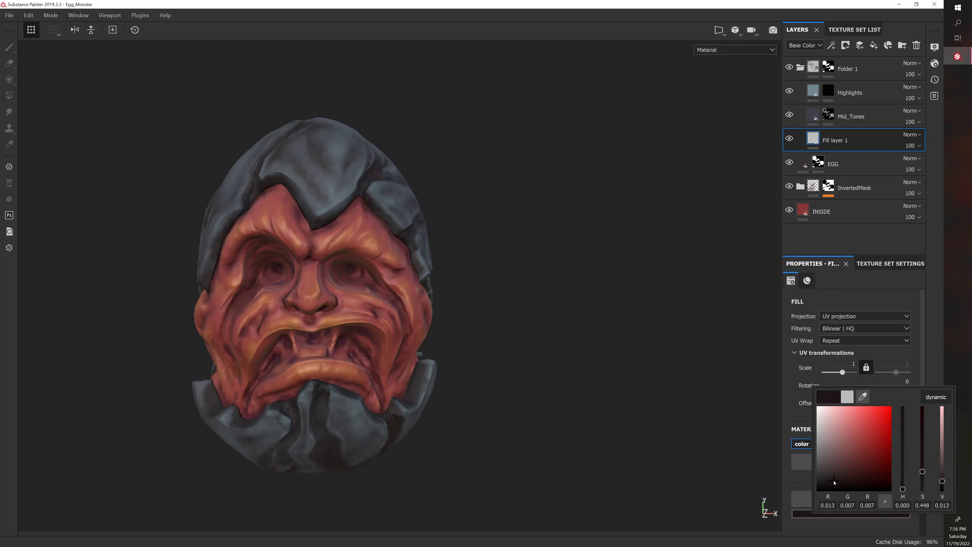
Check the dark fill by toggling Fill layer 1's visibility, and add a black mask to that layer.
left_click(784, 141)
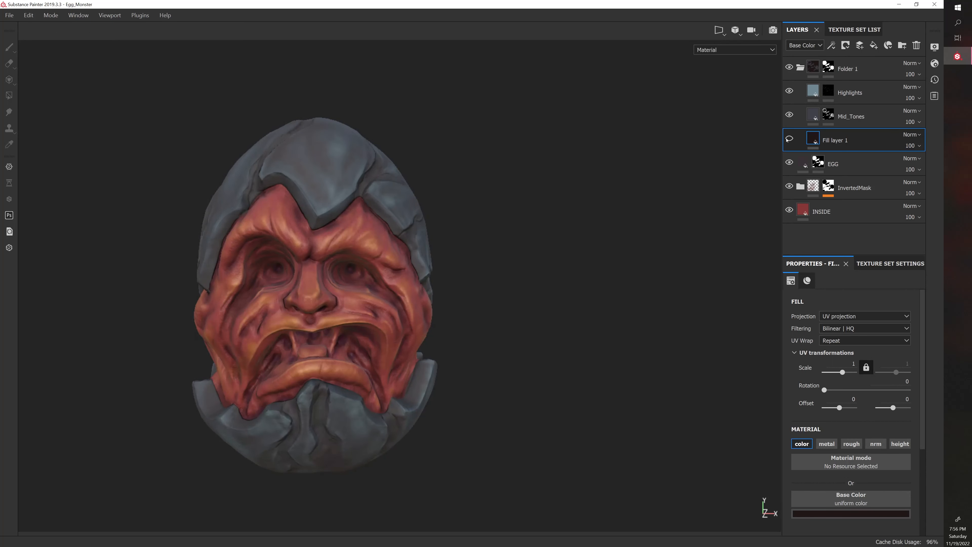
right_click(841, 141)
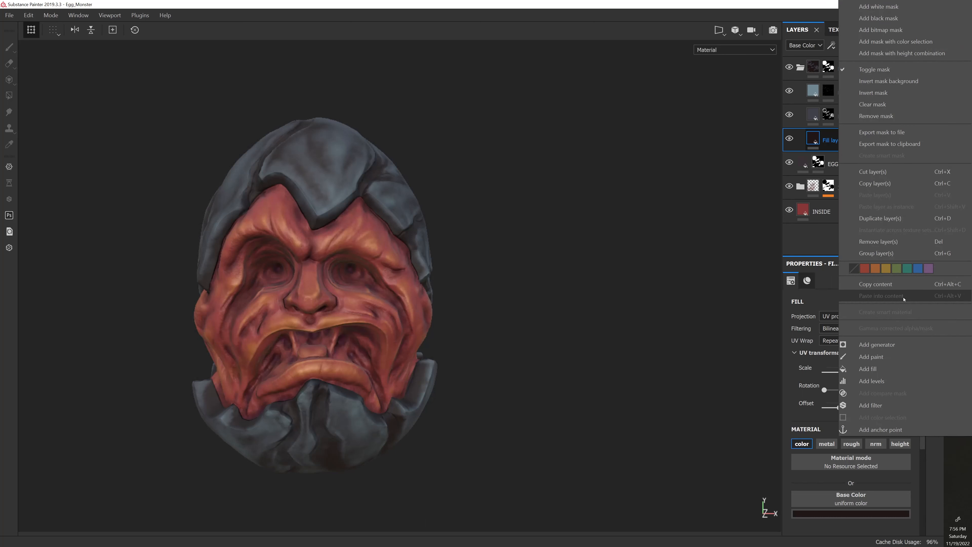
left_click(879, 17)
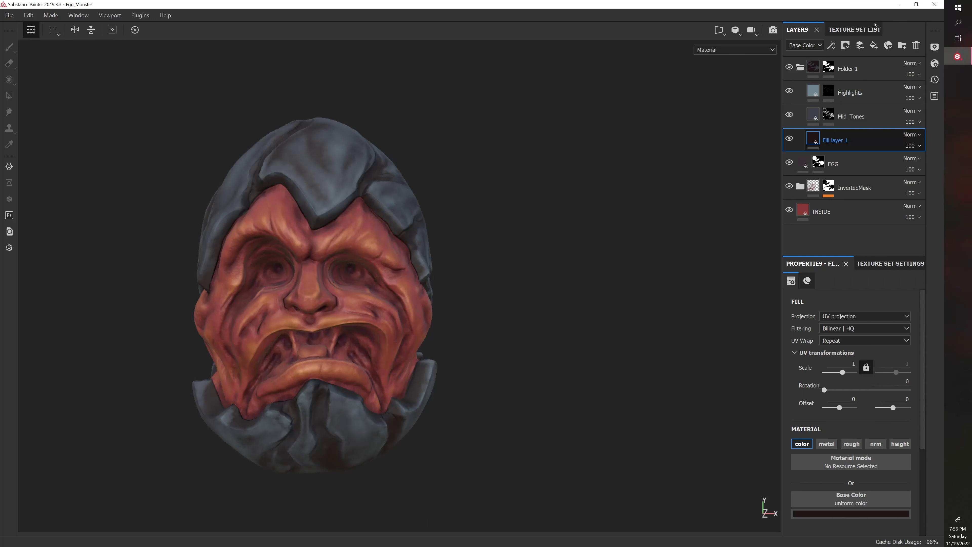
middle_click_drag(611, 257, 591, 249, "alt")
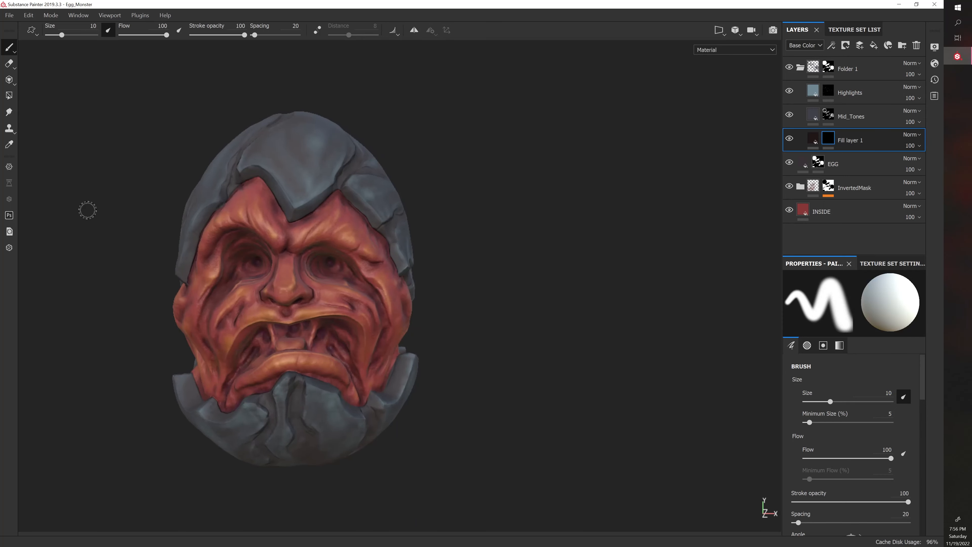
Choose the Artistic Heavy Sponge brush from the shelf's brush library for painting the mask.
left_click_drag(363, 543, 389, 141)
left_click(78, 15)
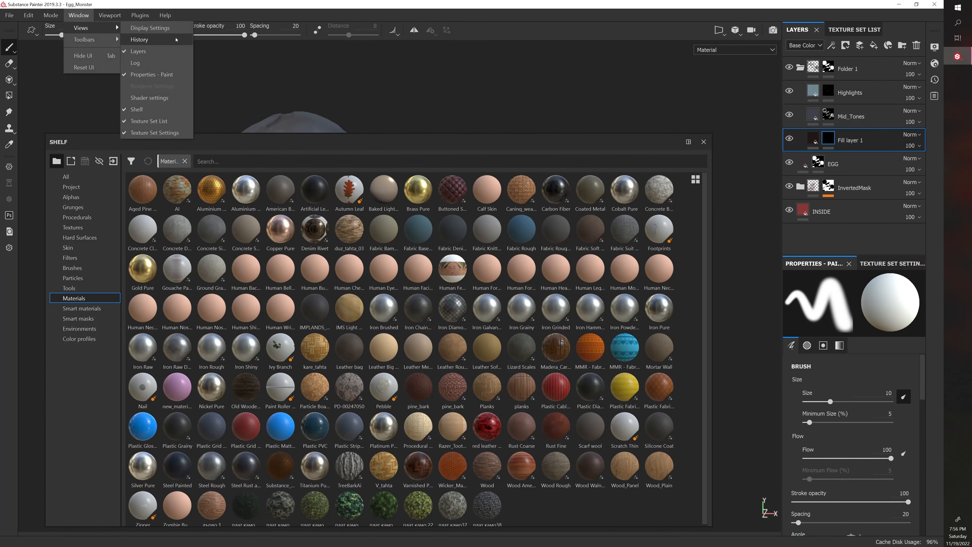
left_click_drag(267, 143, 270, 114)
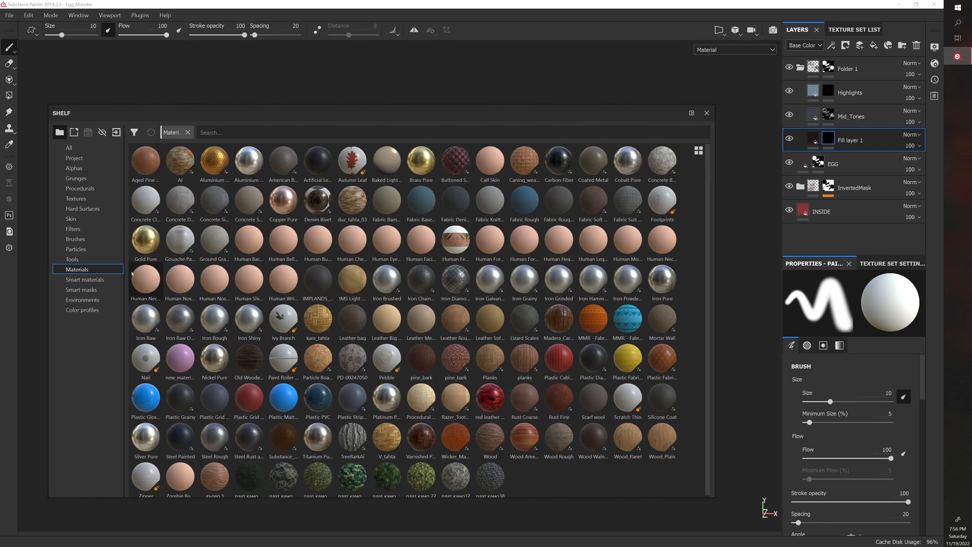
left_click(75, 239)
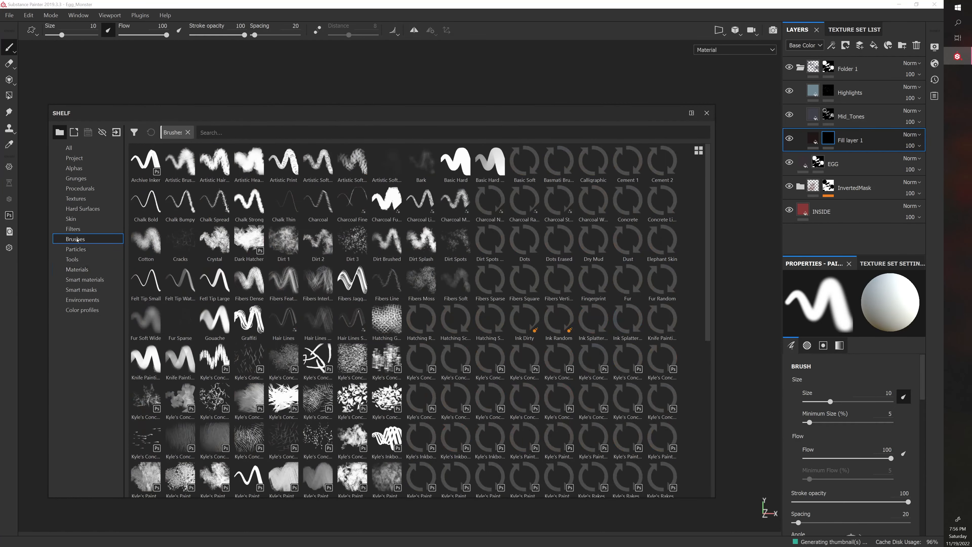
left_click(248, 173)
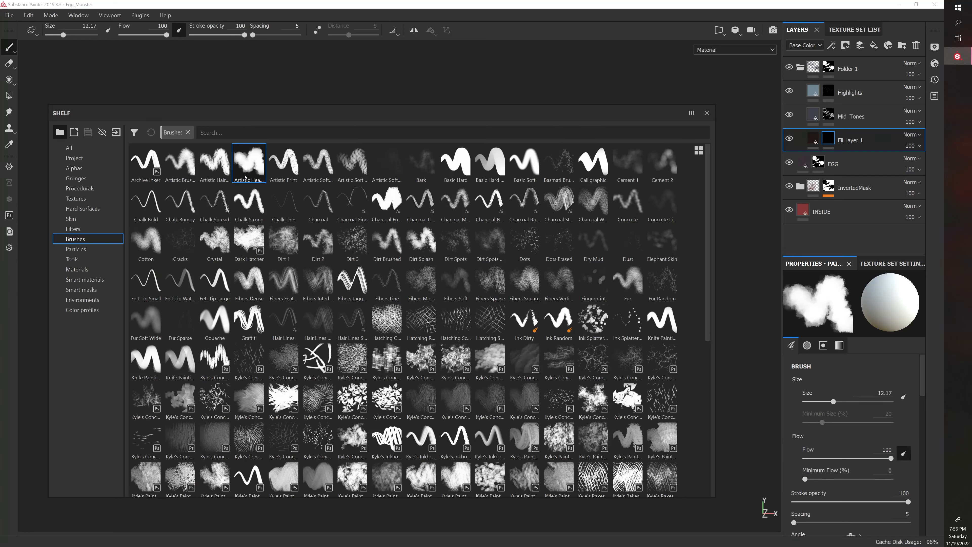
mouse_move(255, 177)
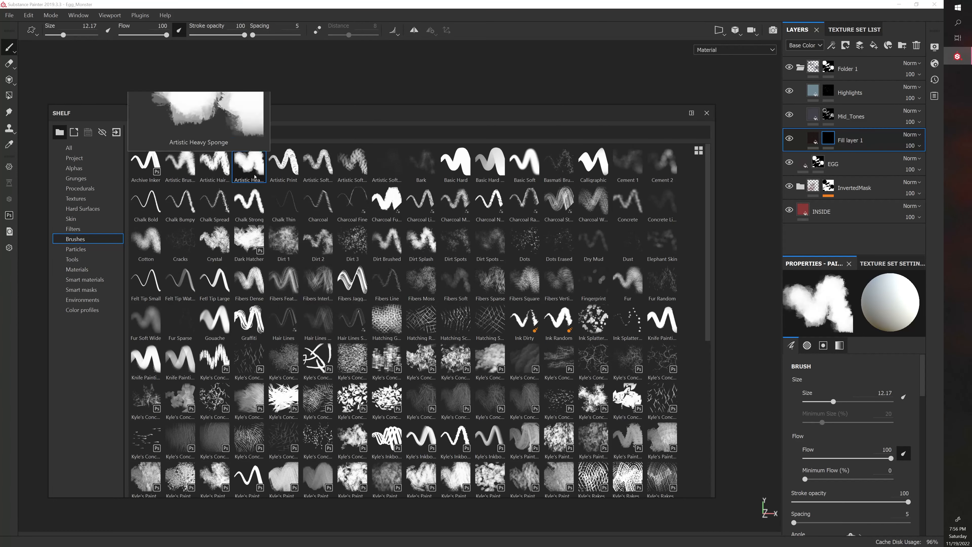
left_click_drag(282, 120, 0, 160)
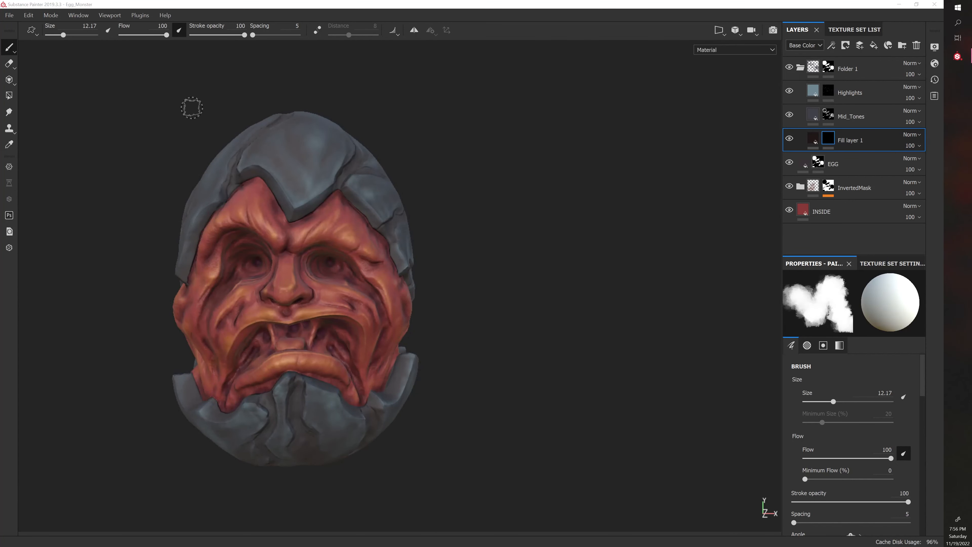
Enable pen pressure for the brush size, and set the brush to flow 10 and size 16.73.
left_click(110, 34)
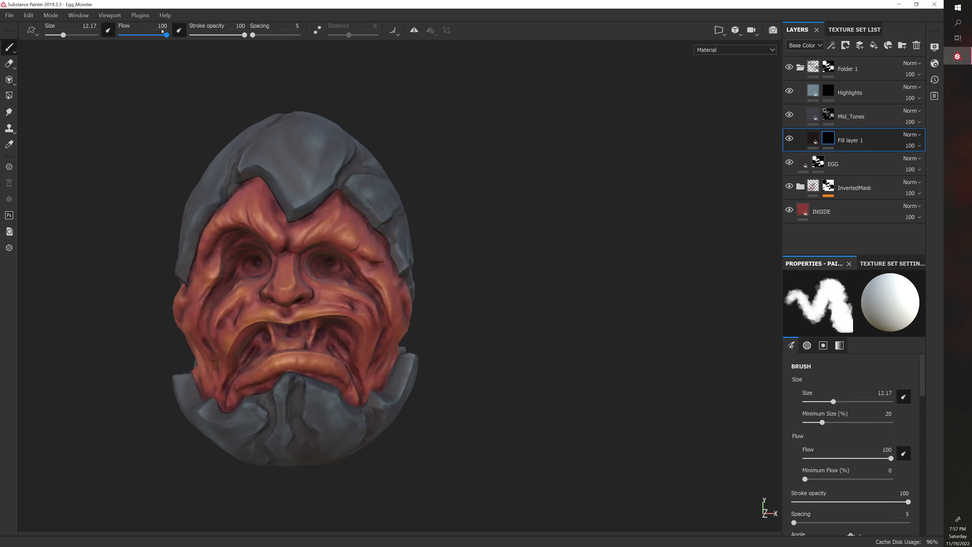
left_click_drag(166, 38, 126, 38)
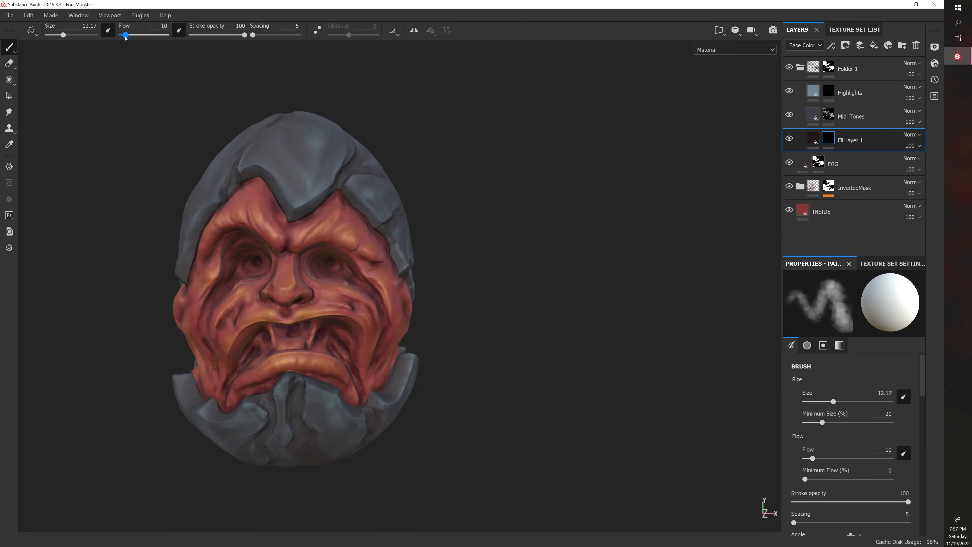
scroll(408, 171, "up", 5)
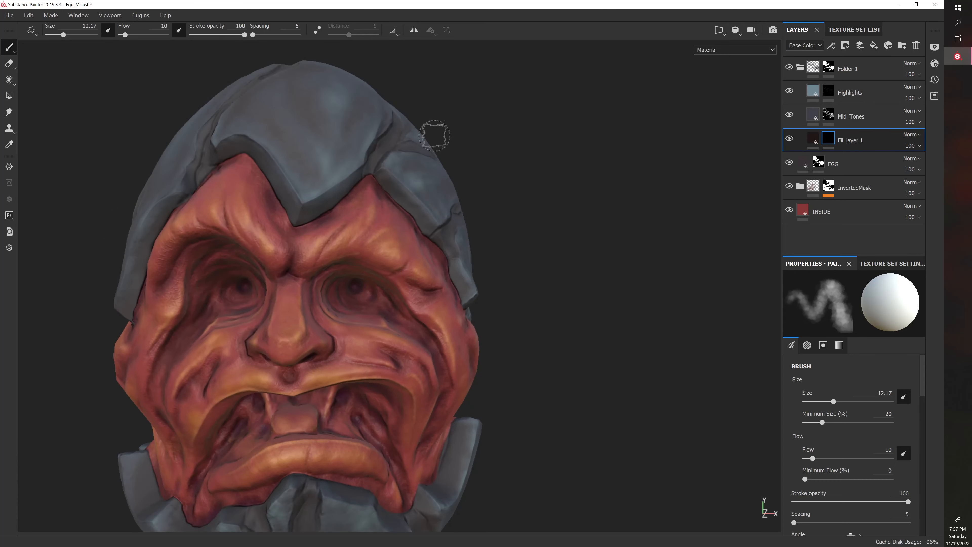
key("bracketright")
key("bracketright")
key("bracketright")
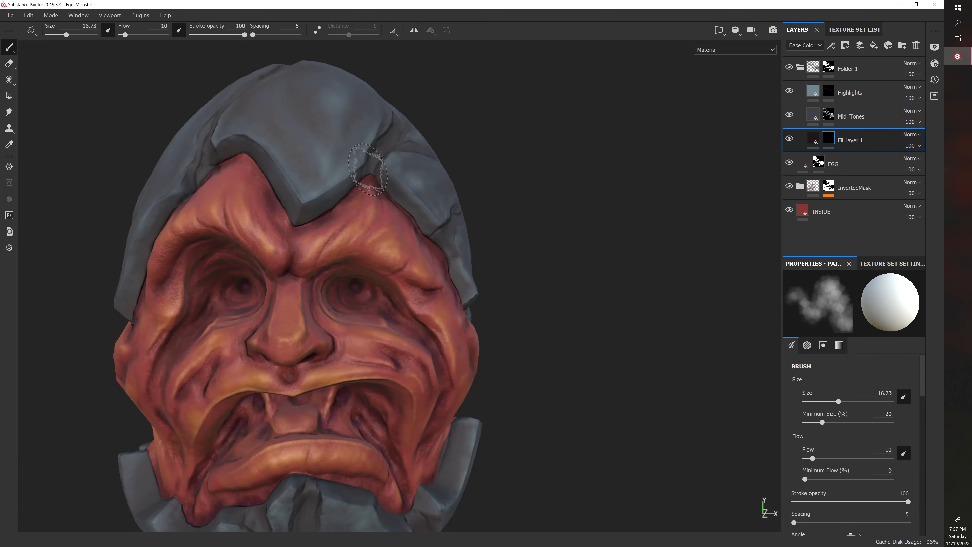
Paint soft shadows into the mask along the shell's front rim above the brow, using brush size 10.81.
mouse_move(362, 204)
left_mouse_down("alt")
mouse_move(542, 185)
mouse_move(546, 168)
left_mouse_up("alt")
left_click_drag(303, 173, 379, 189, "alt")
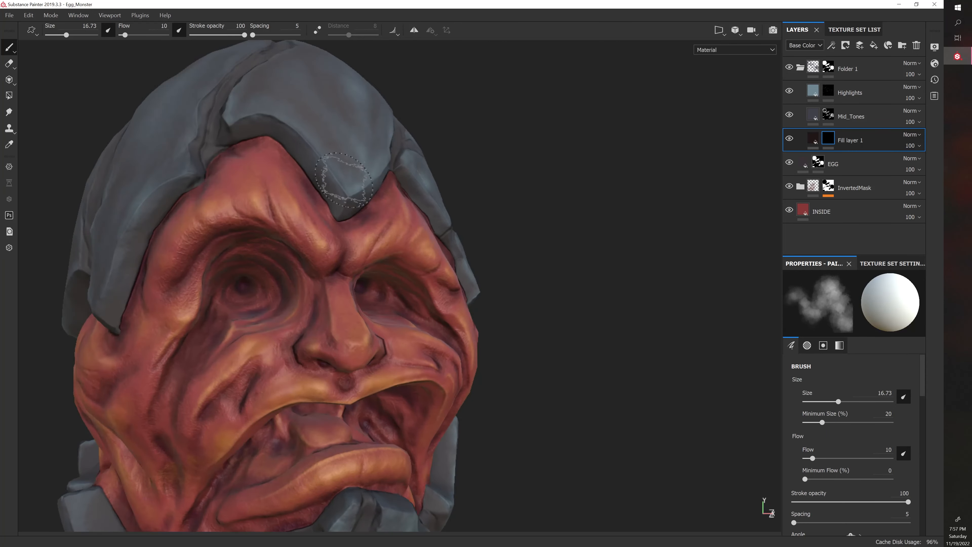
left_click_drag(476, 171, 473, 152, "alt")
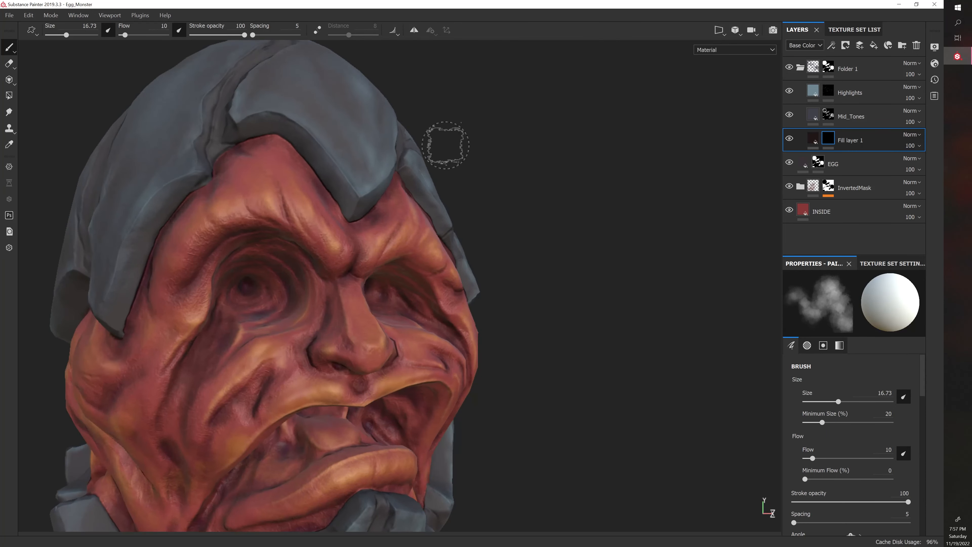
mouse_move(247, 138)
right_mouse_down("ctrl")
mouse_move(237, 138)
mouse_move(266, 134)
right_mouse_up("ctrl")
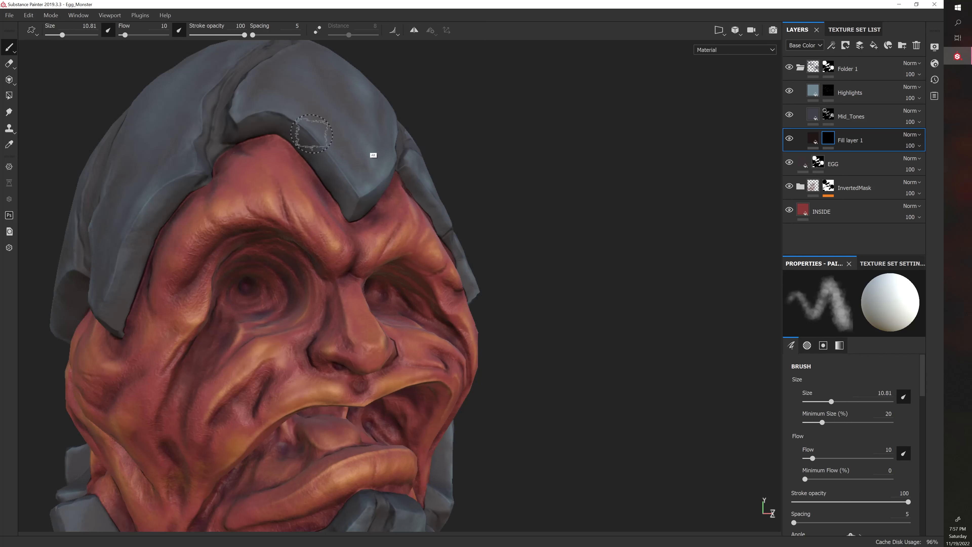
mouse_move(310, 132)
left_mouse_down("alt")
mouse_move(236, 140)
mouse_move(260, 78)
left_mouse_up("alt")
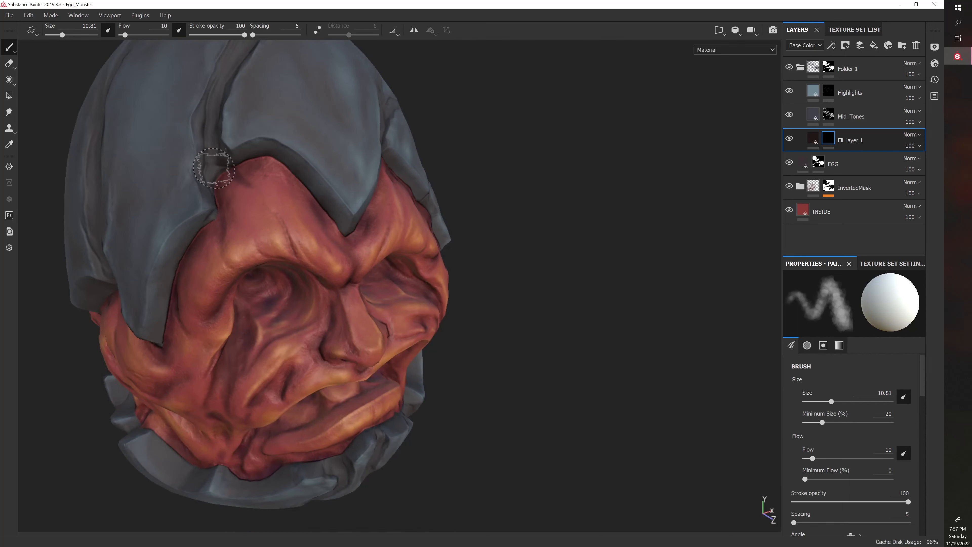
mouse_move(213, 167)
left_mouse_down("alt")
mouse_move(466, 108)
mouse_move(383, 126)
left_mouse_up("alt")
left_click_drag(205, 185, 474, 141, "alt")
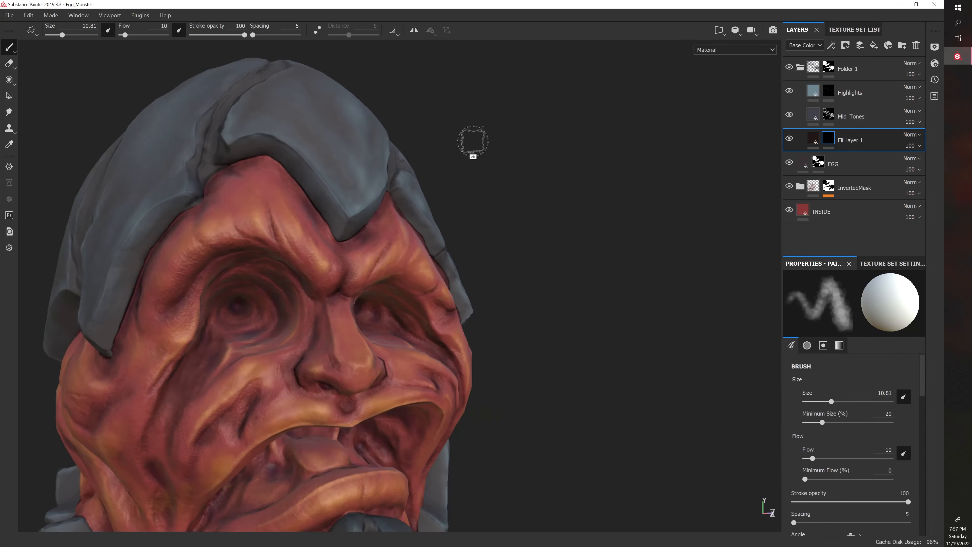
mouse_move(206, 126)
left_mouse_down("alt")
mouse_move(247, 182)
mouse_move(208, 152)
mouse_move(273, 143)
left_mouse_up("alt")
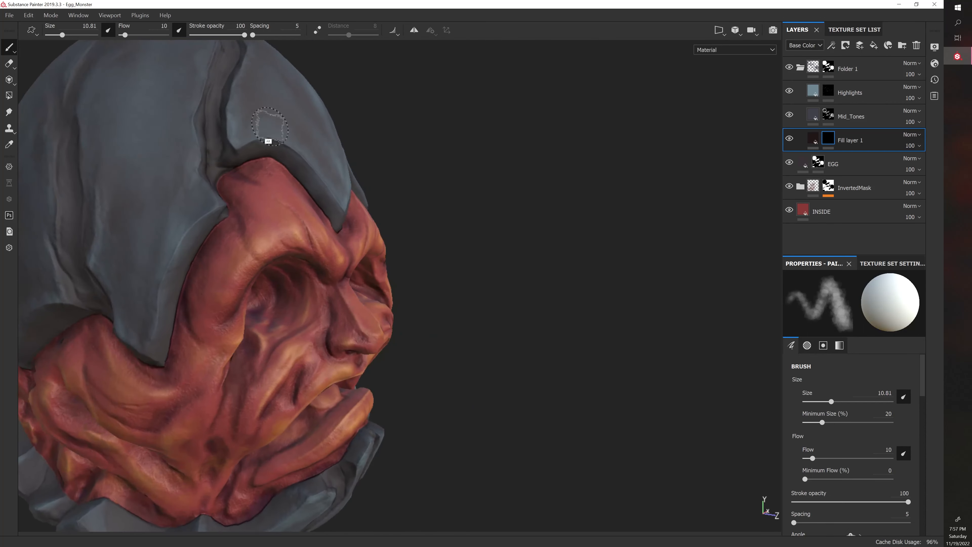
left_click_drag(207, 133, 195, 156, "alt")
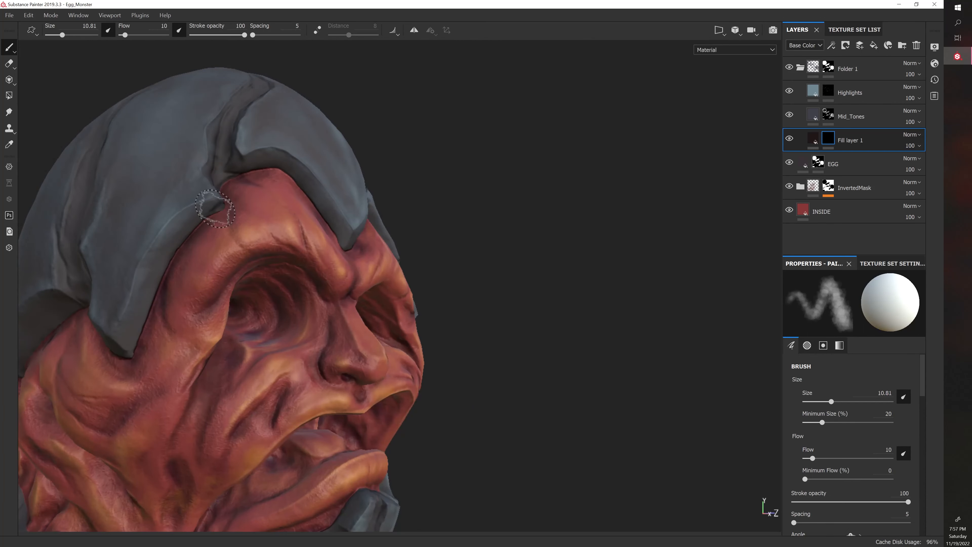
Shade the shell's edge beside the eye and temple in the mask with brush size 15.13.
key("bracketright")
key("bracketright")
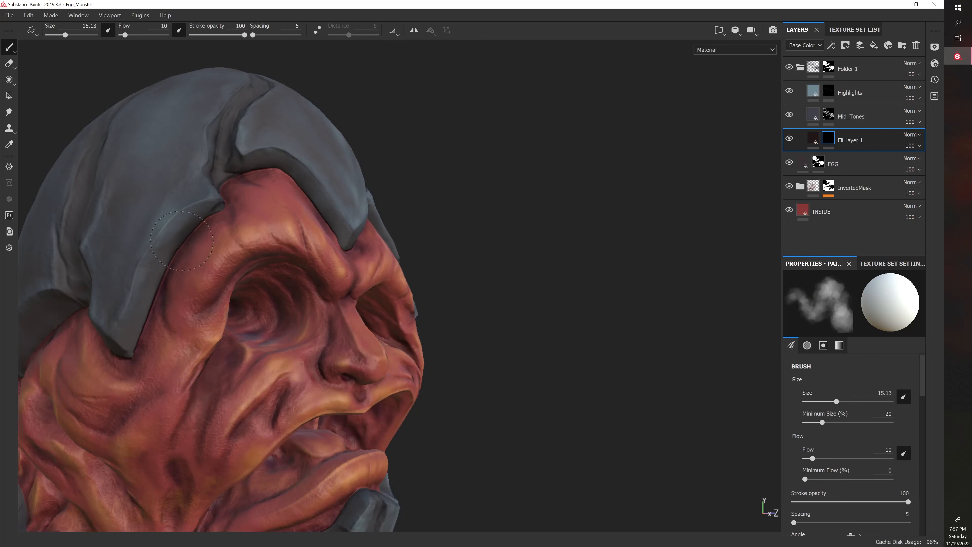
left_click_drag(128, 362, 147, 314)
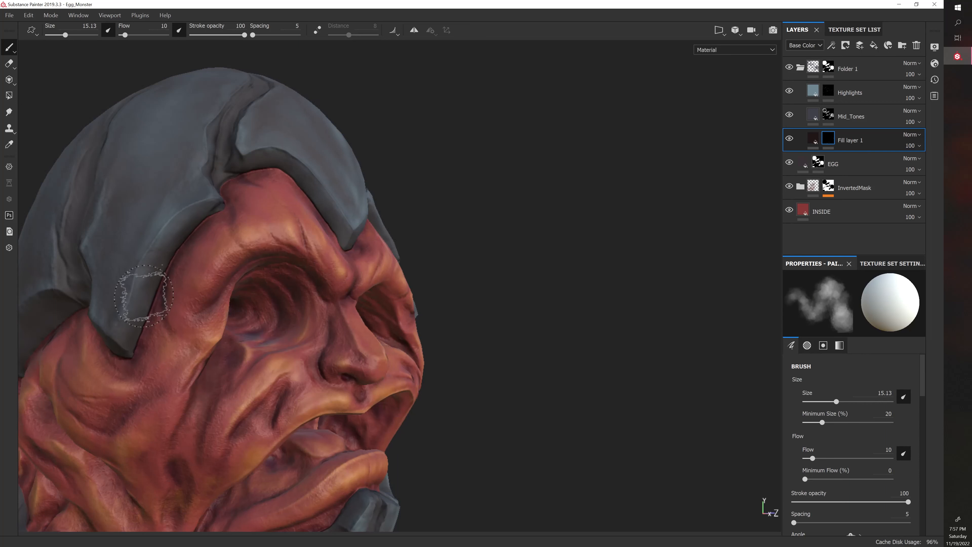
left_click_drag(557, 291, 481, 313, "alt")
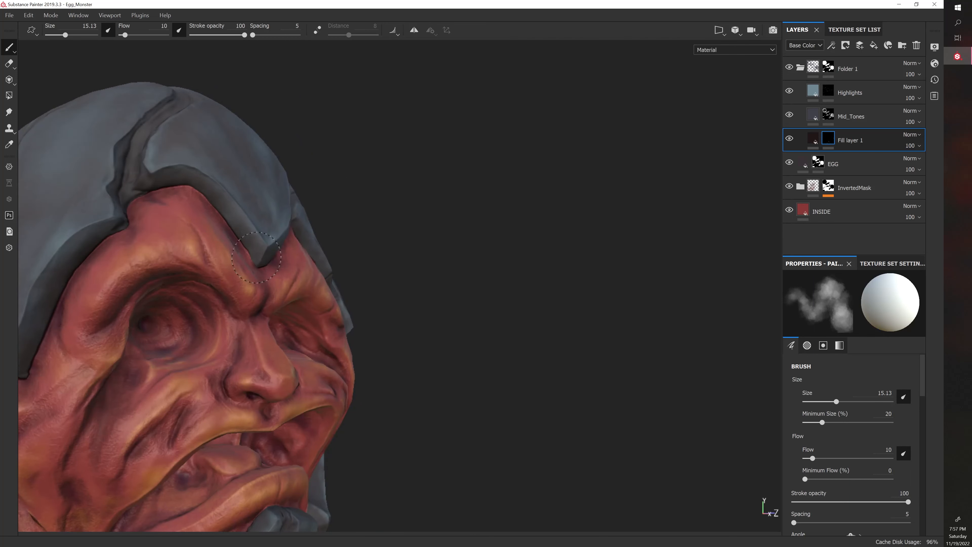
scroll(231, 224, "down", 2)
middle_click_drag(232, 223, 307, 209, "alt")
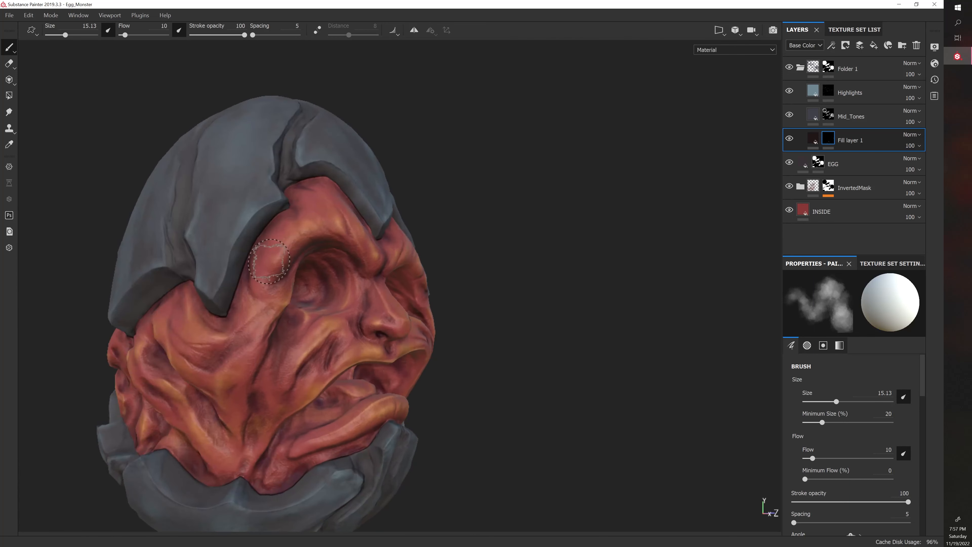
Rename the dark fill layer SHADOWS and paint its mask along the shell's rim at the side of the head.
scroll(268, 263, "up", 2)
left_click_drag(229, 243, 263, 245, "alt")
mouse_move(175, 283)
right_mouse_down("shift")
mouse_move(161, 287)
mouse_move(187, 285)
mouse_move(165, 287)
right_mouse_up("shift")
left_click_drag(187, 298, 226, 287, "alt")
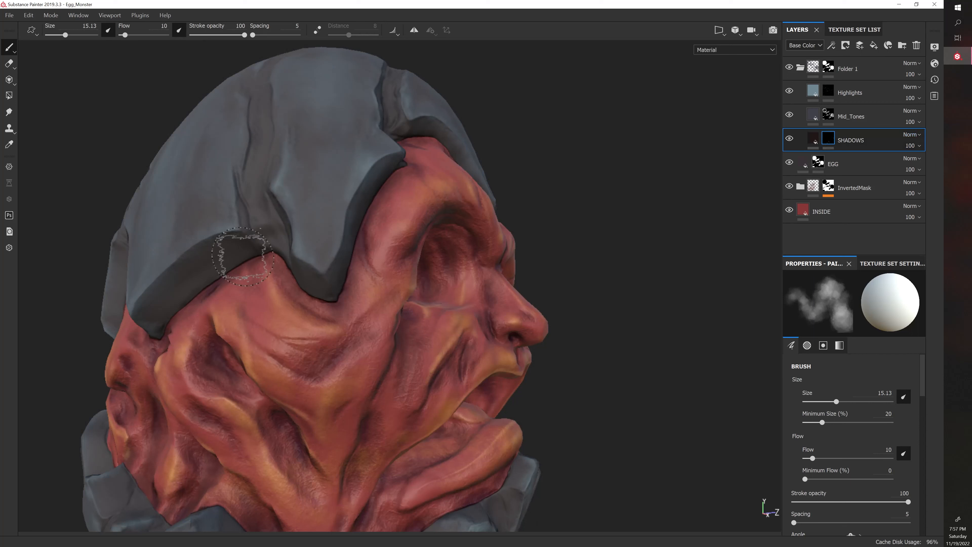
left_click(243, 258)
Darken the underside of the side shell rim toward the back of the head with brush size 20.17.
right_click_drag(243, 254, 257, 254, "ctrl")
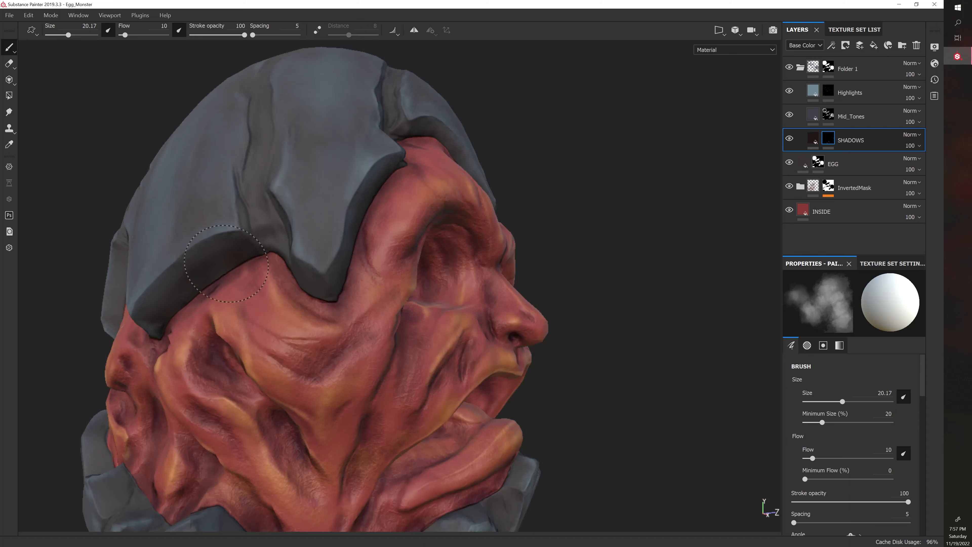
left_click_drag(198, 289, 284, 273, "alt")
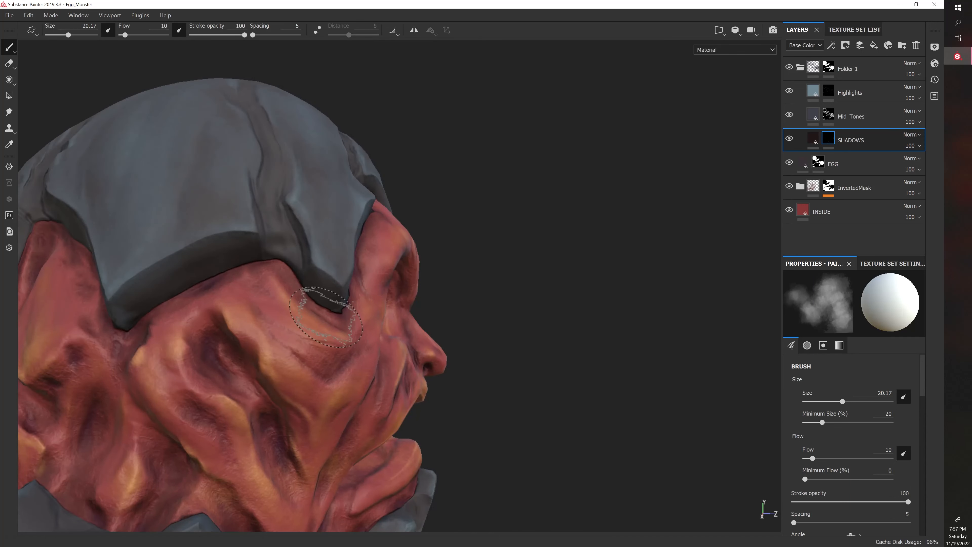
right_click_drag(379, 318, 380, 335, "alt")
left_click_drag(268, 329, 460, 348, "alt")
right_click_drag(460, 348, 397, 348, "alt")
left_click_drag(397, 348, 415, 358, "alt")
Shade the jagged shell rim around the back of the head at brush size 23.93, and reduce the brush to 18.41.
right_click_drag(235, 276, 241, 263, "ctrl")
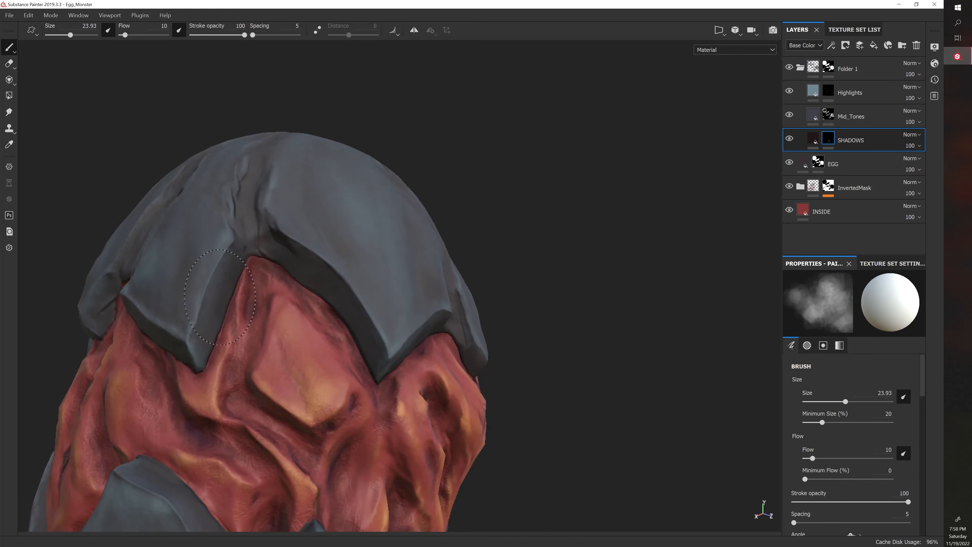
mouse_move(239, 341)
left_mouse_down("alt")
mouse_move(261, 330)
mouse_move(280, 266)
left_mouse_up("alt")
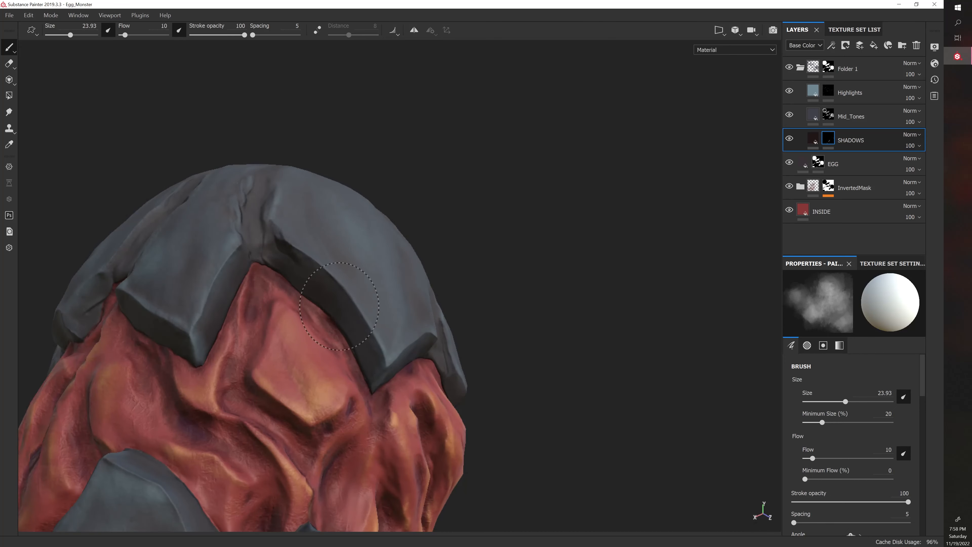
left_click_drag(372, 373, 364, 348, "alt")
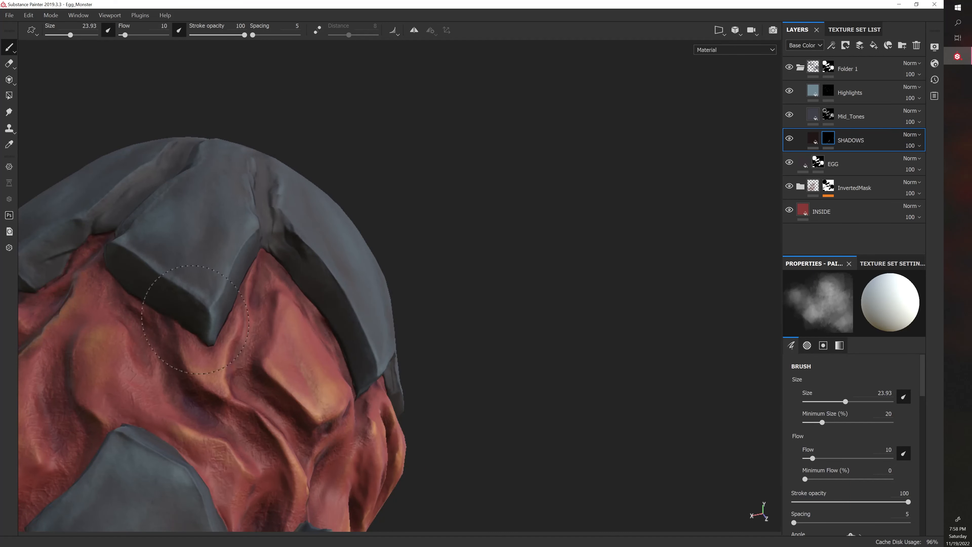
mouse_move(195, 320)
left_mouse_down()
mouse_move(182, 337)
mouse_move(140, 326)
mouse_move(329, 394)
left_mouse_up()
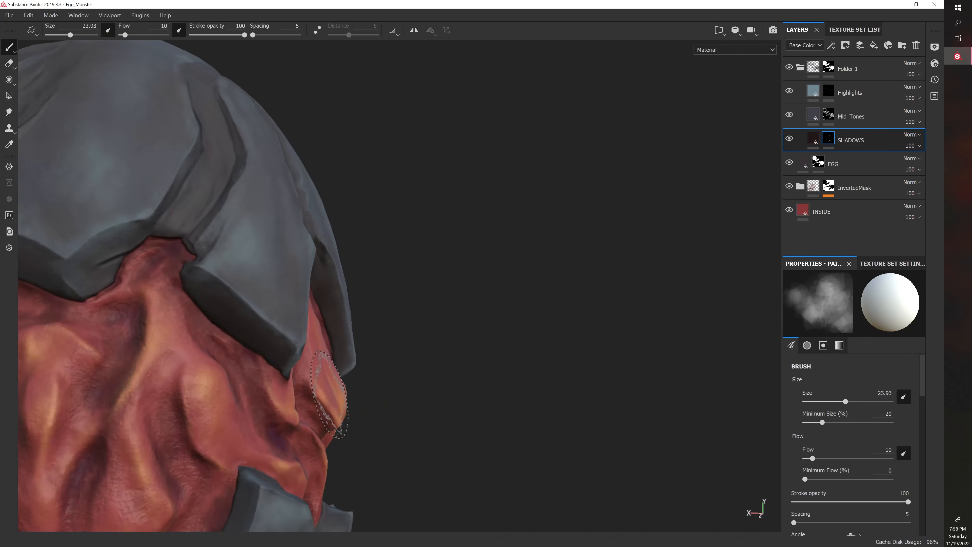
key("bracketleft")
key("bracketleft")
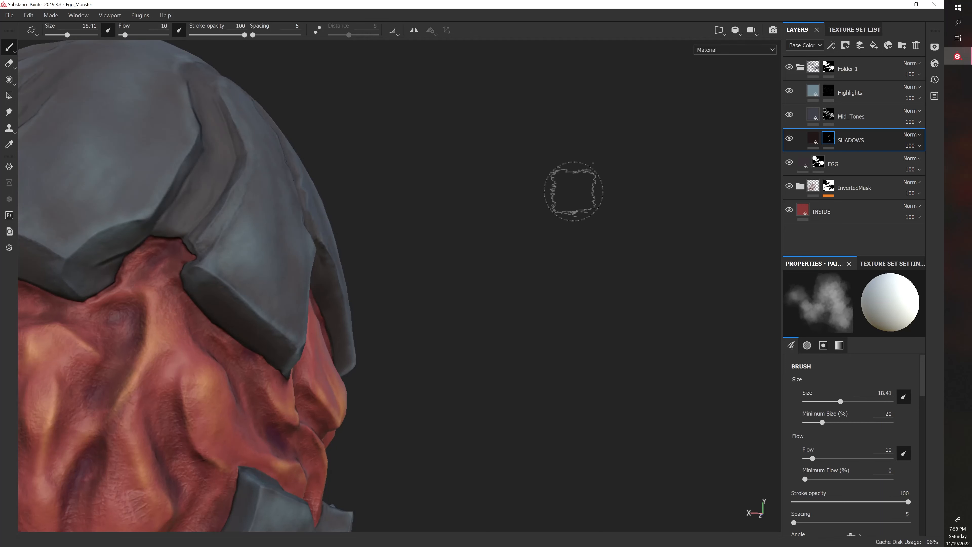
Enable the height channel on the SHADOWS fill layer and set its height to -0.03.
left_click(814, 139)
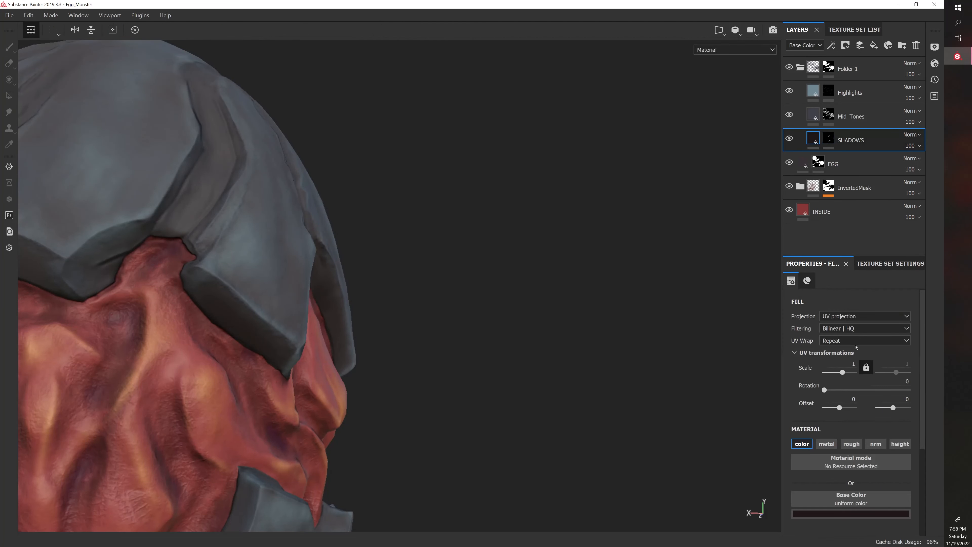
left_click(900, 443)
scroll(883, 484, "down", 3)
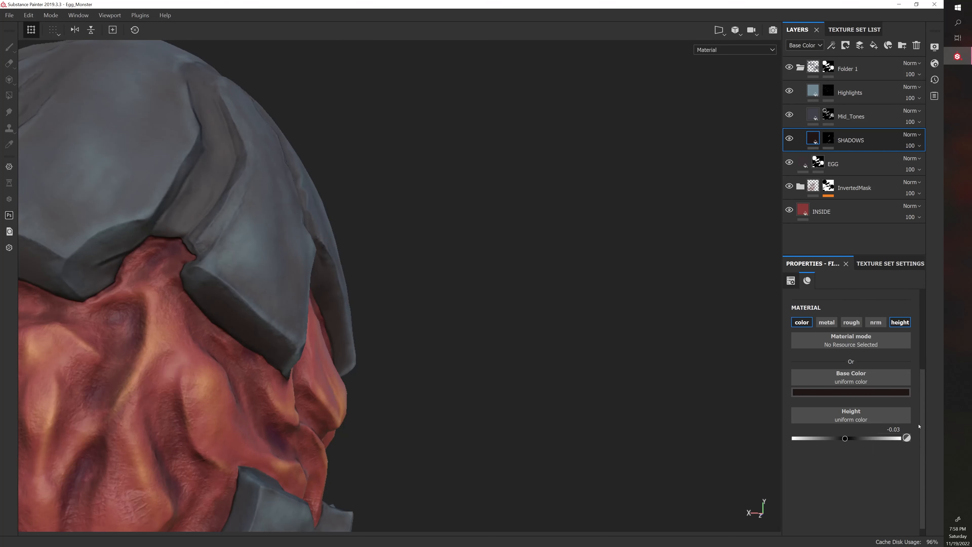
left_click_drag(563, 348, 532, 328, "alt")
left_click(228, 299)
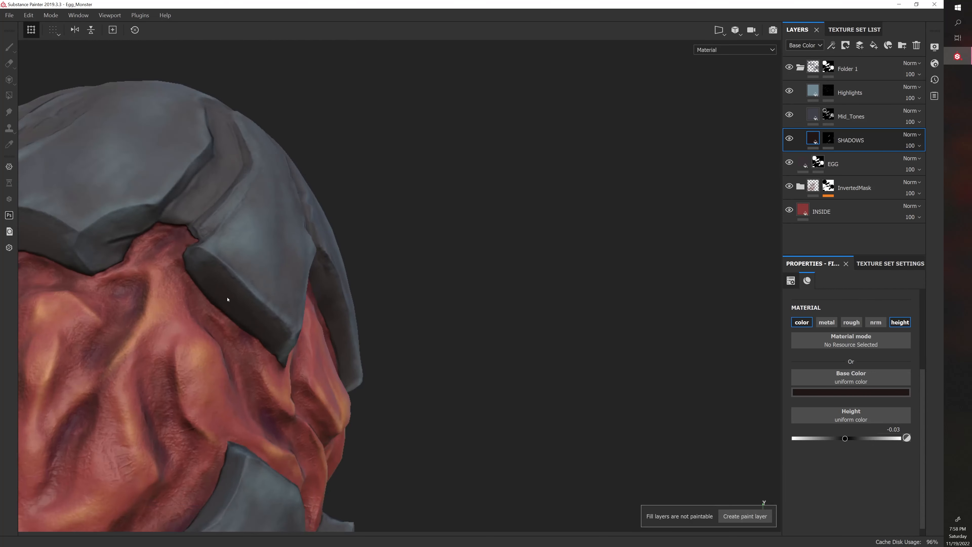
Paint the SHADOWS mask on the shell rim at the notch beside the back plates, reducing the brush size to 12.17.
left_click(828, 138)
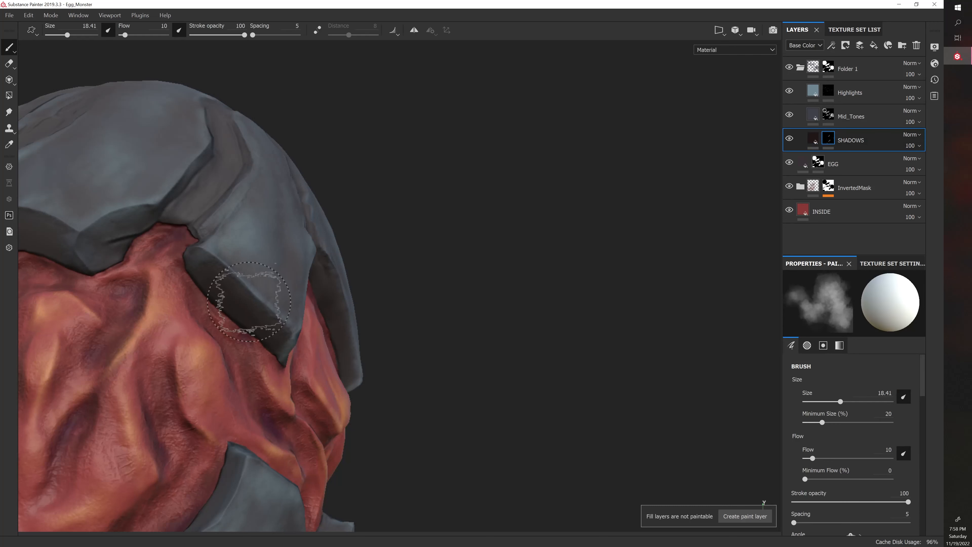
left_click_drag(375, 291, 408, 266, "alt")
right_click_drag(147, 256, 120, 243, "ctrl")
mouse_move(124, 247)
left_mouse_down()
mouse_move(147, 262)
mouse_move(118, 262)
left_mouse_up()
mouse_move(370, 312)
middle_mouse_down("alt")
mouse_move(363, 317)
mouse_move(452, 317)
middle_mouse_up("alt")
right_click_drag(434, 314, 398, 291, "alt")
middle_click_drag(322, 281, 445, 308, "alt")
left_click_drag(544, 272, 486, 270, "alt")
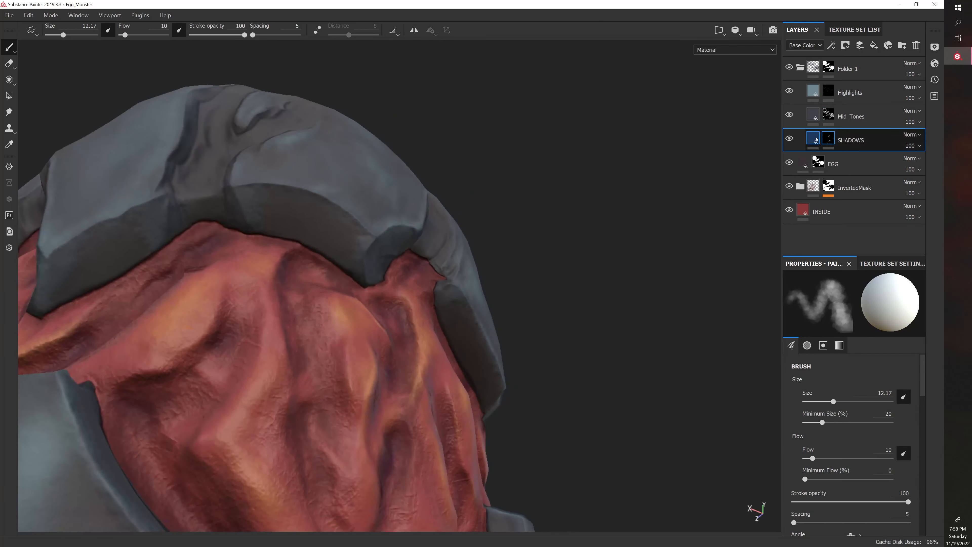
Deepen the SHADOWS fill layer's height to -0.06.
left_click(813, 138)
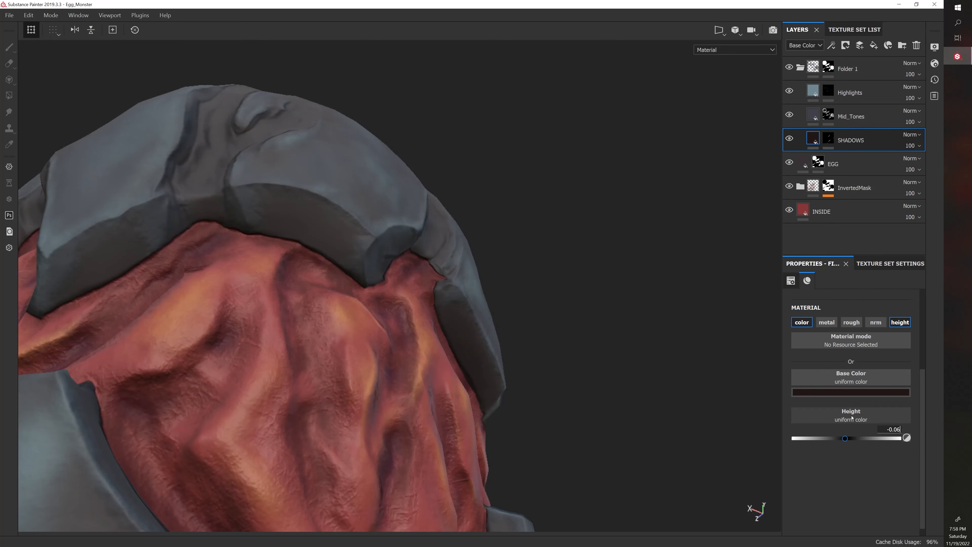
key("Return")
left_click_drag(592, 356, 308, 347, "alt")
right_click_drag(308, 347, 234, 333, "alt")
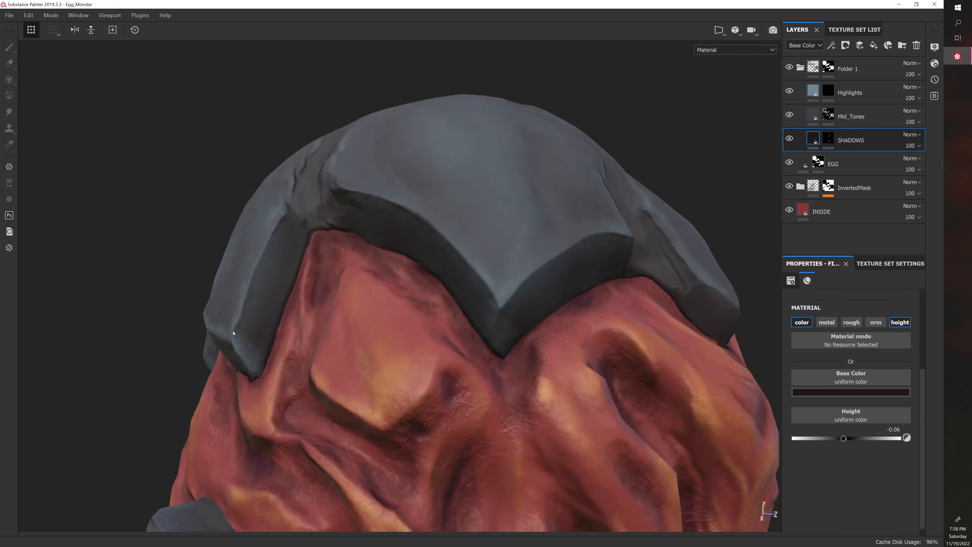
left_click(274, 315)
Darken the underside of the upper shell rim across the back of the head in the SHADOWS mask at brush size 15.13.
left_click(828, 138)
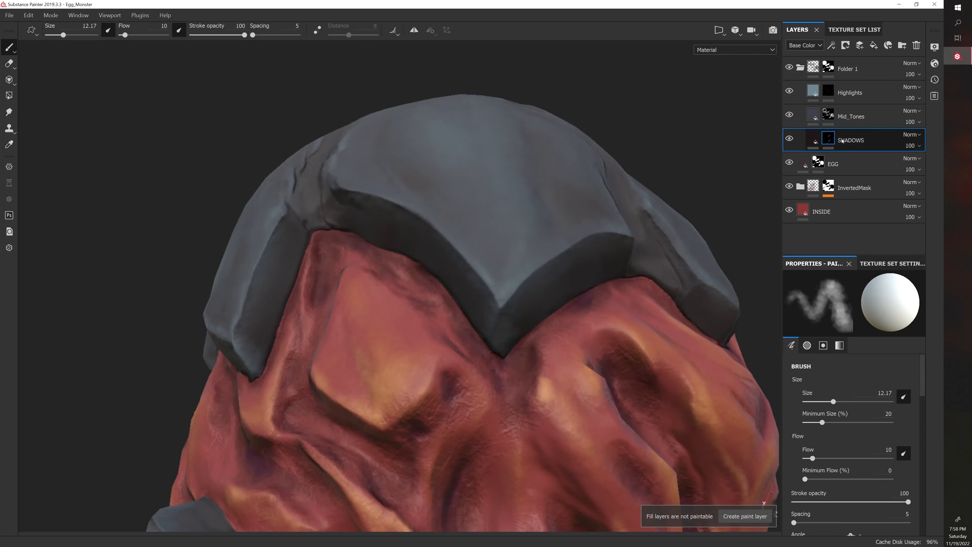
left_click_drag(143, 441, 184, 262, "alt")
right_click_drag(189, 349, 171, 345, "shift")
mouse_move(174, 344)
left_mouse_down("alt")
mouse_move(438, 382)
mouse_move(513, 375)
left_mouse_up("alt")
right_click_drag(513, 375, 421, 378, "shift")
left_click_drag(402, 374, 462, 369, "alt")
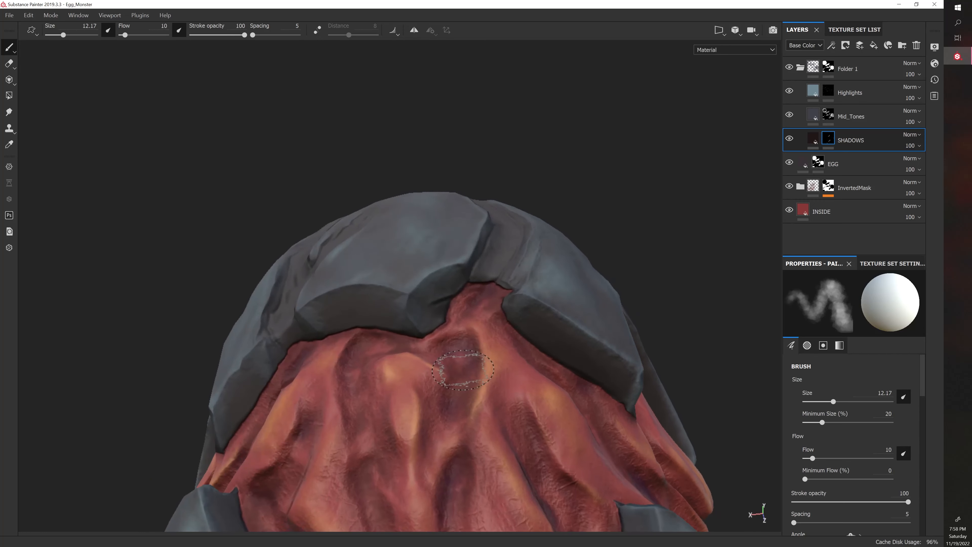
key("bracketright")
key("bracketright")
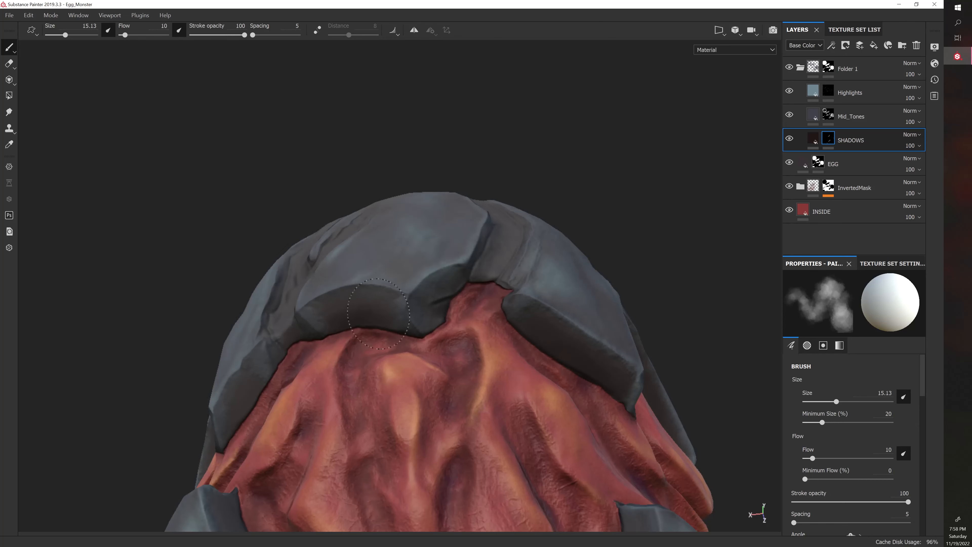
left_click_drag(378, 313, 428, 321, "alt")
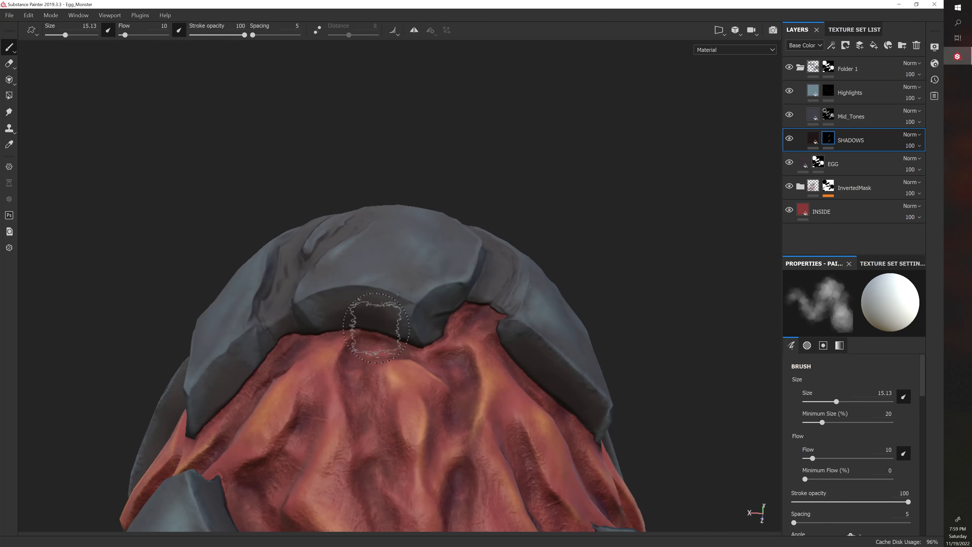
left_click_drag(317, 326, 293, 330, "alt")
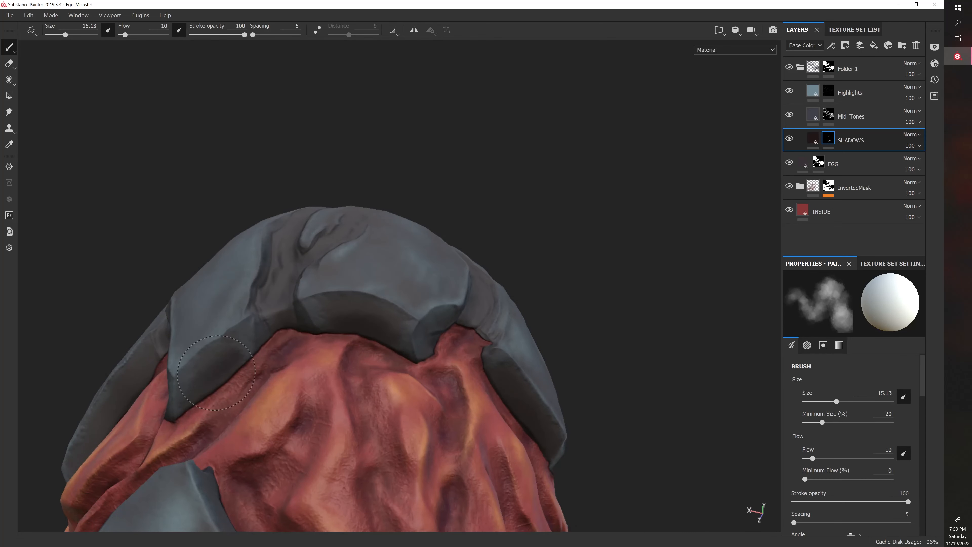
Shade the undersides of the jagged shell rim from the side of the head around to the temple at brush size 18.41.
mouse_move(216, 372)
left_mouse_down("alt")
mouse_move(223, 387)
mouse_move(175, 389)
mouse_move(265, 382)
left_mouse_up("alt")
middle_click_drag(256, 386, 282, 343, "alt")
key("]")
key("]")
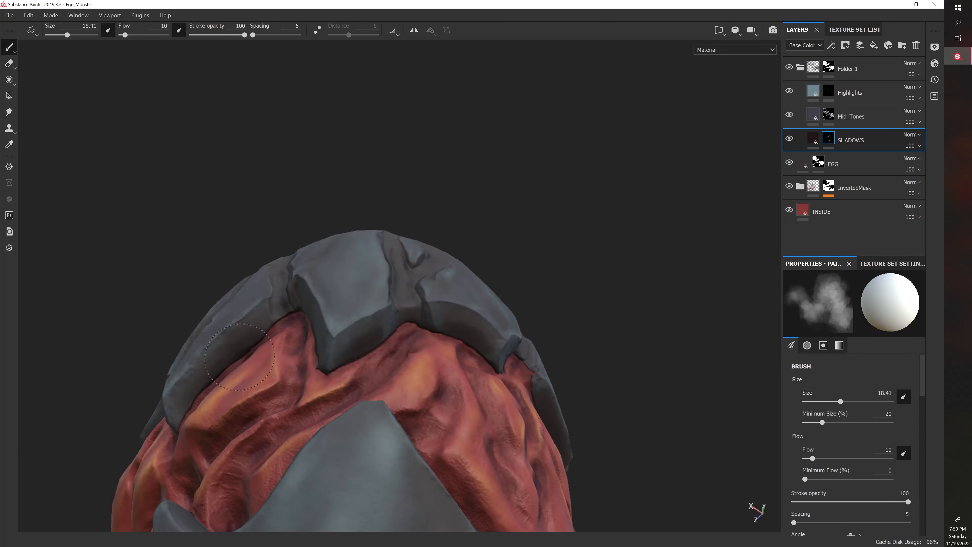
mouse_move(263, 341)
left_mouse_down("alt")
mouse_move(317, 332)
mouse_move(390, 344)
left_mouse_up("alt")
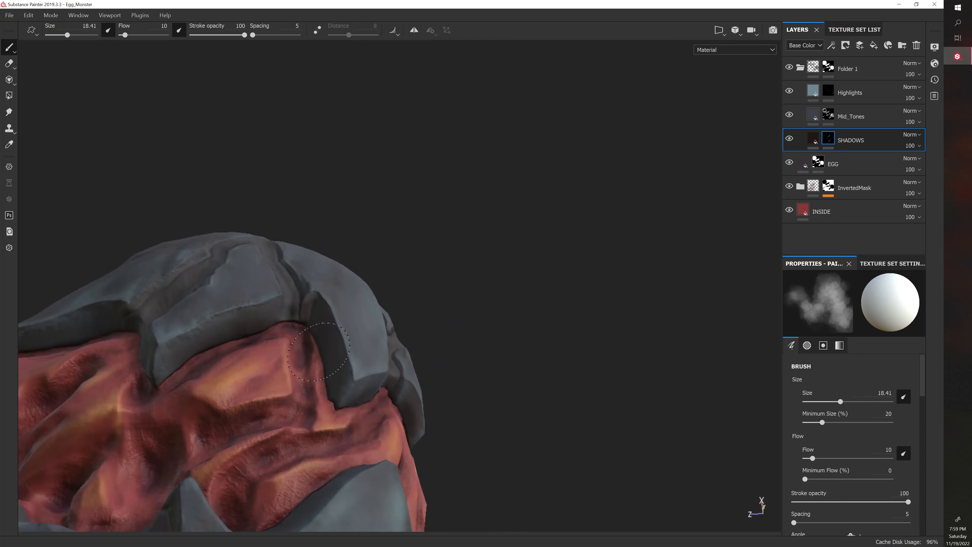
middle_click_drag(294, 407, 252, 360, "alt")
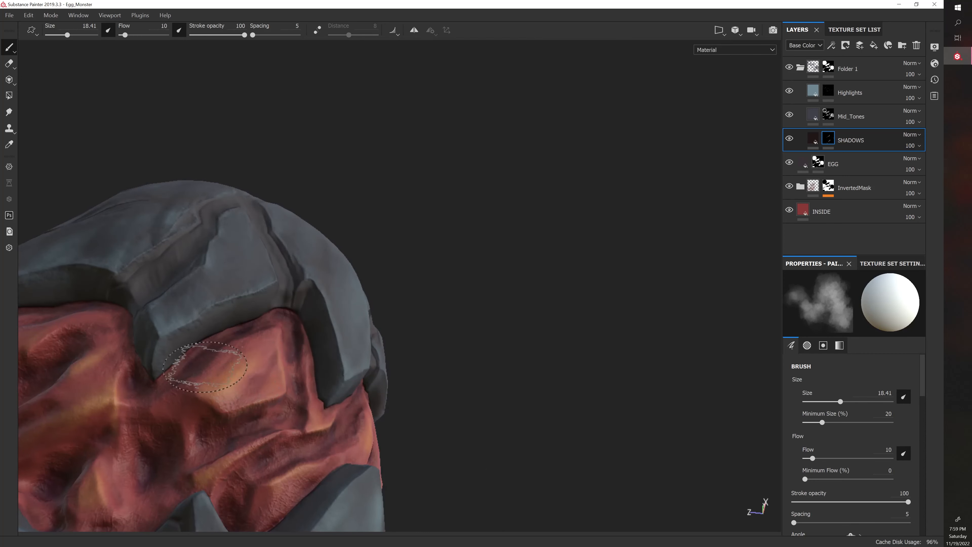
mouse_move(207, 363)
left_mouse_down("alt")
mouse_move(356, 392)
mouse_move(268, 356)
left_mouse_up("alt")
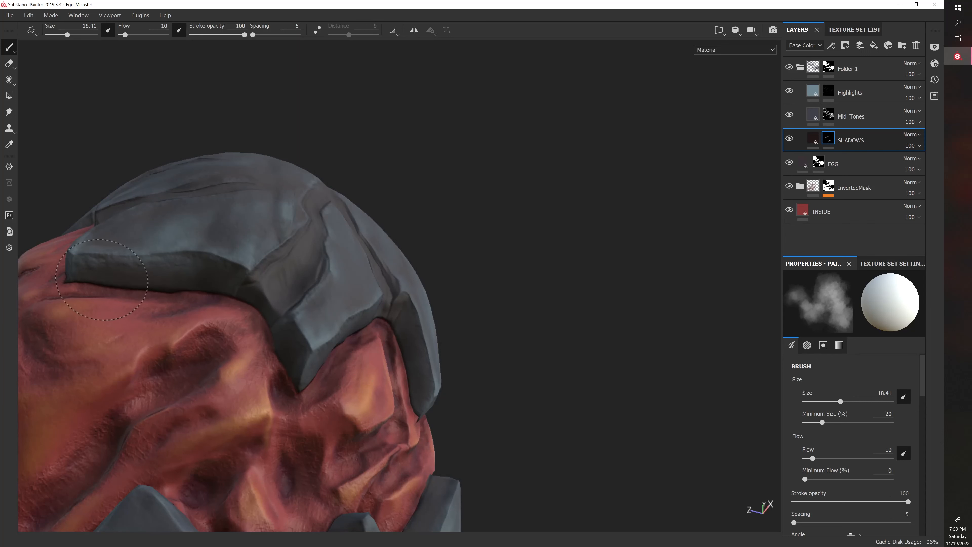
mouse_move(102, 280)
left_mouse_down("alt")
mouse_move(146, 292)
mouse_move(185, 261)
mouse_move(248, 337)
mouse_move(337, 348)
left_mouse_up("alt")
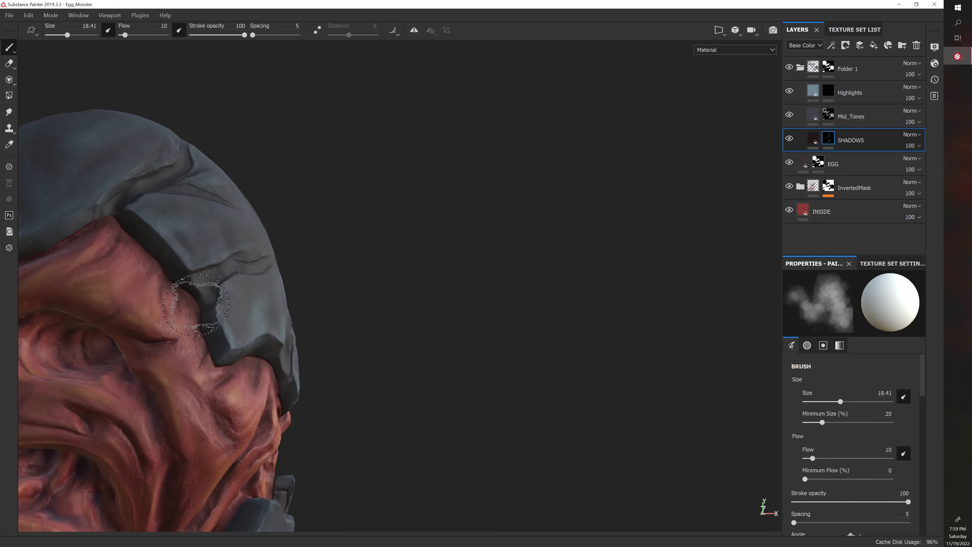
Toggle the SHADOWS layer's visibility to compare the whole egg with and without the painted shading.
middle_click_drag(207, 360, 353, 378, "alt")
left_click_drag(358, 354, 311, 347, "alt")
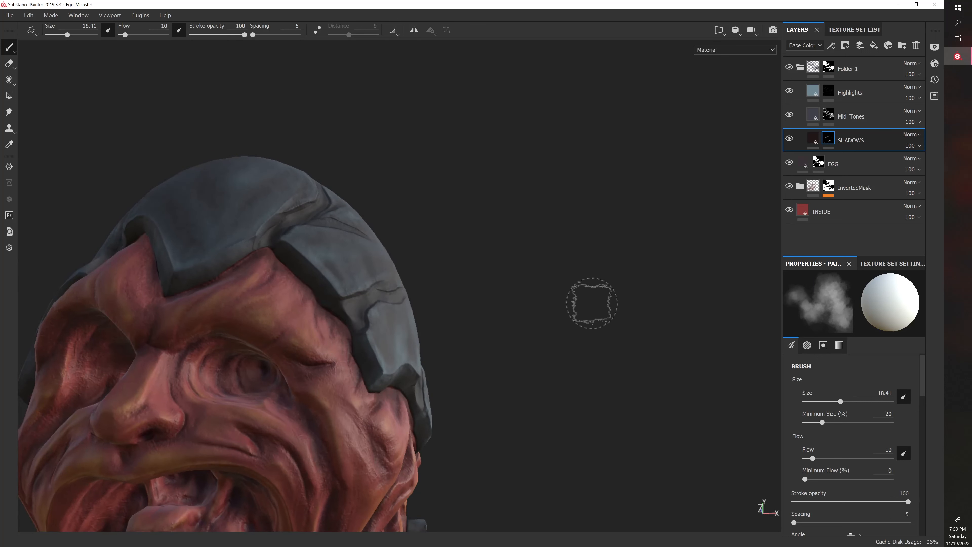
right_click_drag(634, 288, 652, 189, "alt")
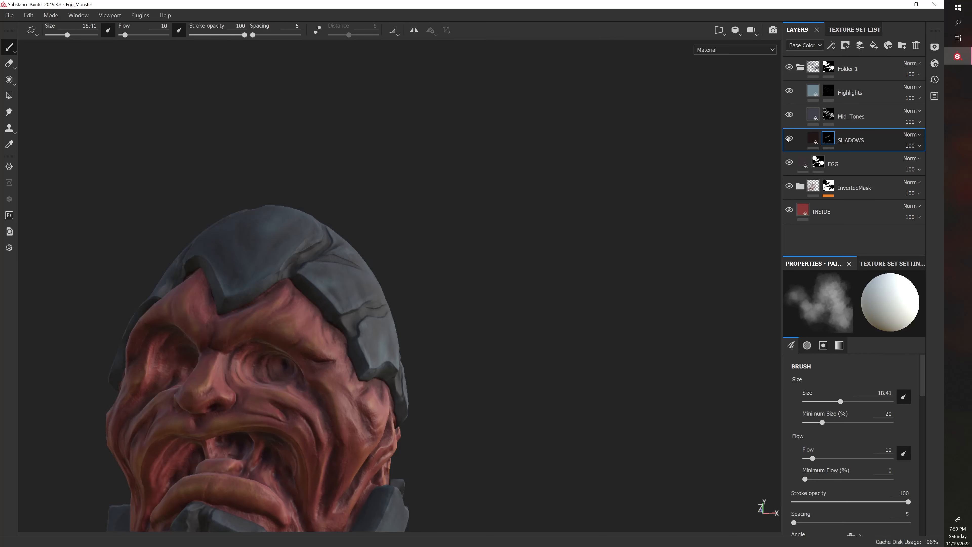
left_click_drag(471, 260, 538, 256, "alt")
right_click_drag(538, 256, 473, 254, "alt")
middle_click_drag(526, 255, 556, 242, "alt")
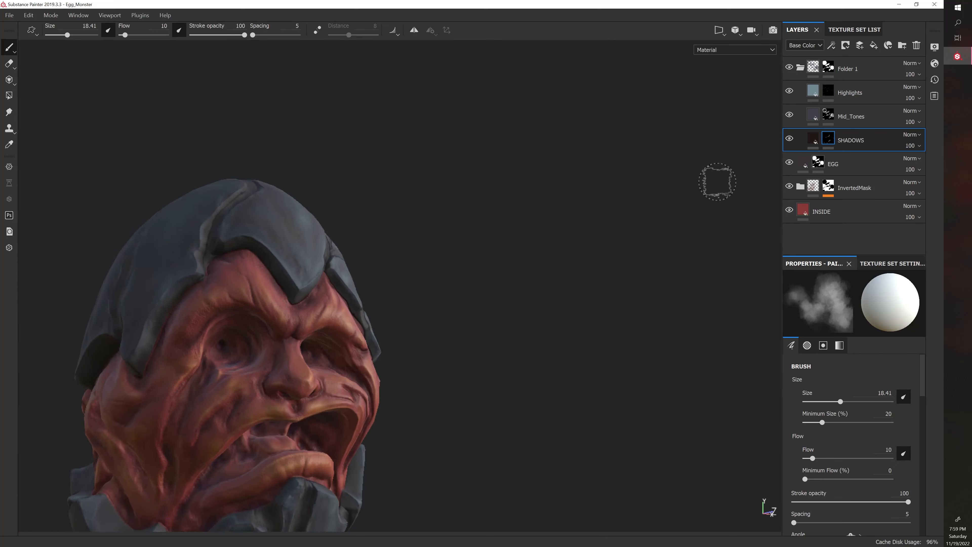
left_click(789, 139)
left_click(789, 138)
right_click_drag(520, 287, 447, 287, "alt")
left_click_drag(447, 286, 463, 291, "alt")
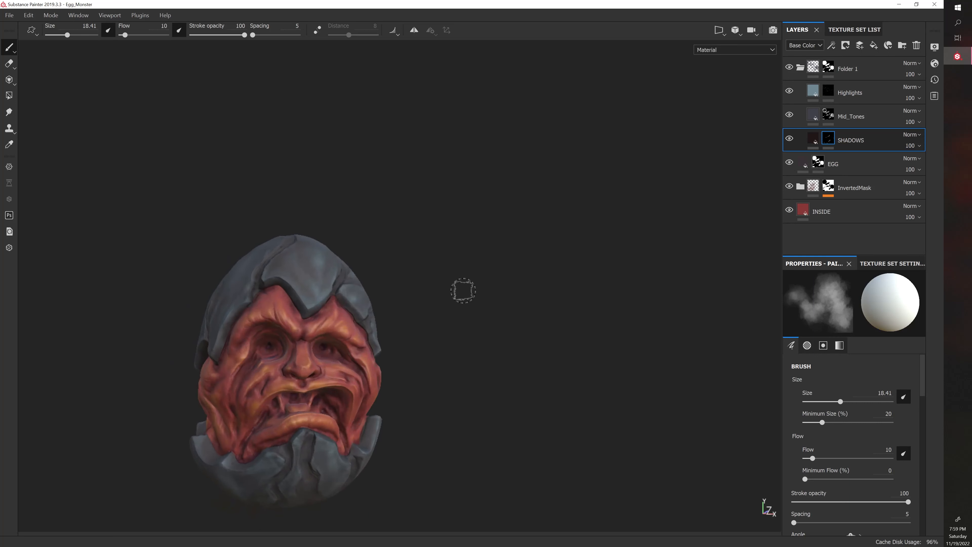
scroll(463, 290, "up", 2)
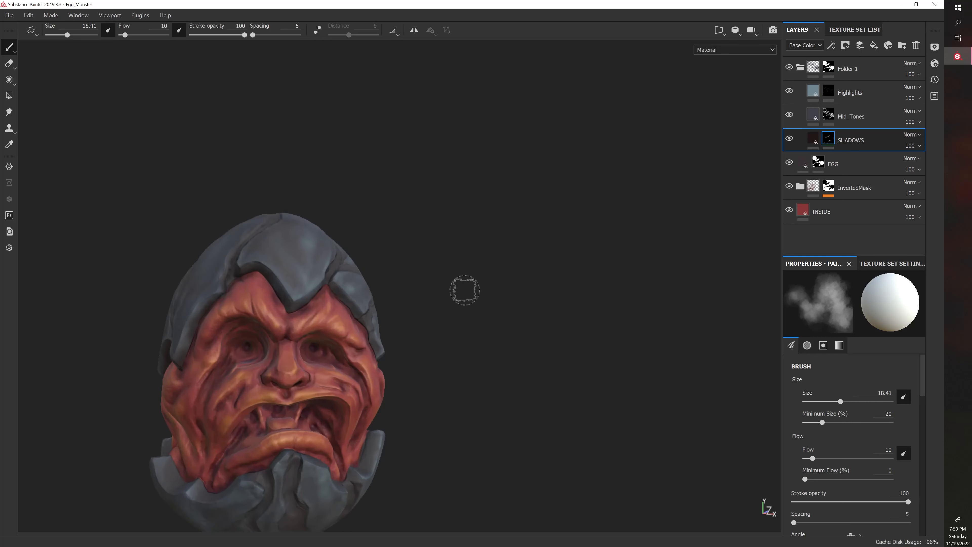
left_click(789, 138)
left_click(789, 138)
left_click(789, 138)
left_click(789, 138)
left_click(790, 138)
left_click(789, 138)
scroll(428, 282, "up", 3)
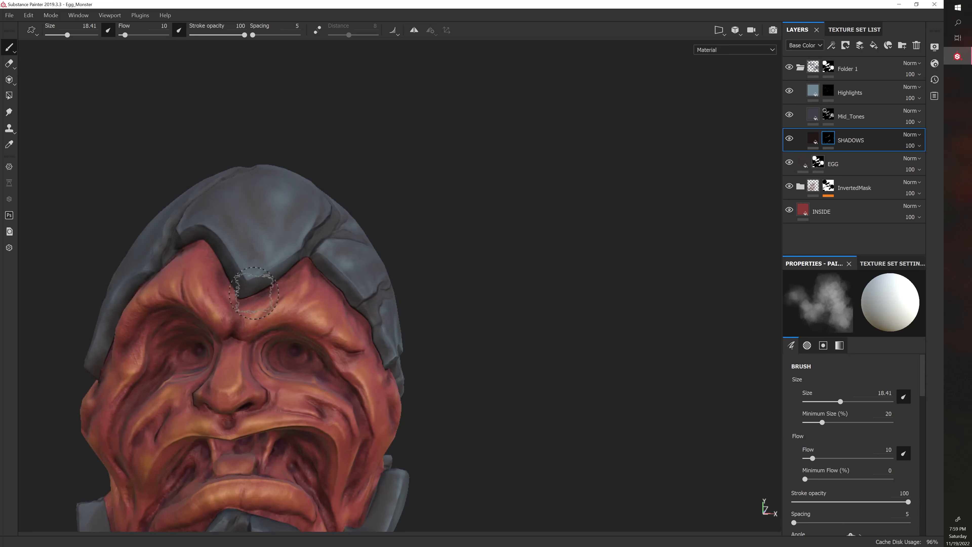
Reduce the brush size to 9.53 and shade the branching crack in the shell above the brow.
middle_click_drag(555, 263, 467, 243, "alt")
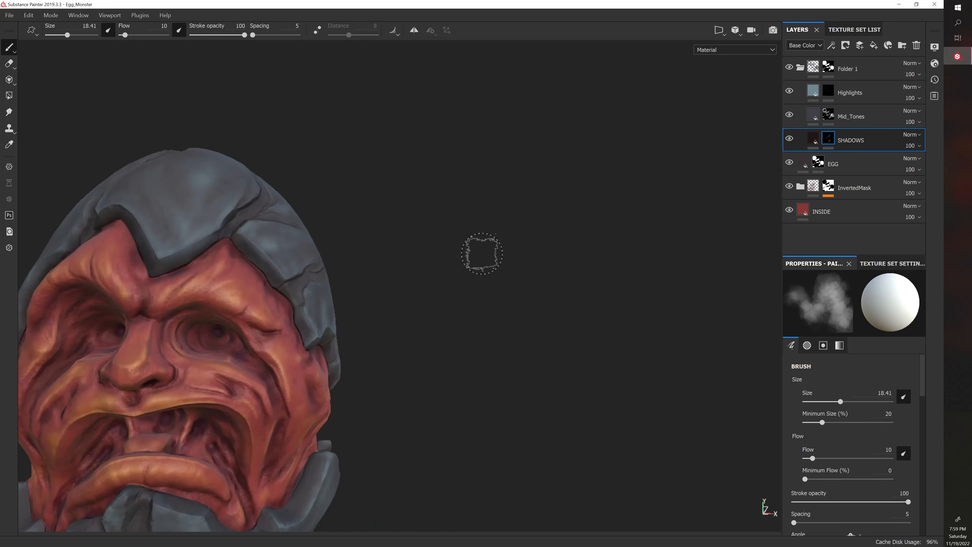
scroll(483, 254, "down", 2)
scroll(452, 288, "up", 4)
mouse_move(441, 287)
middle_mouse_down("alt")
mouse_move(457, 262)
mouse_move(446, 327)
middle_mouse_up("alt")
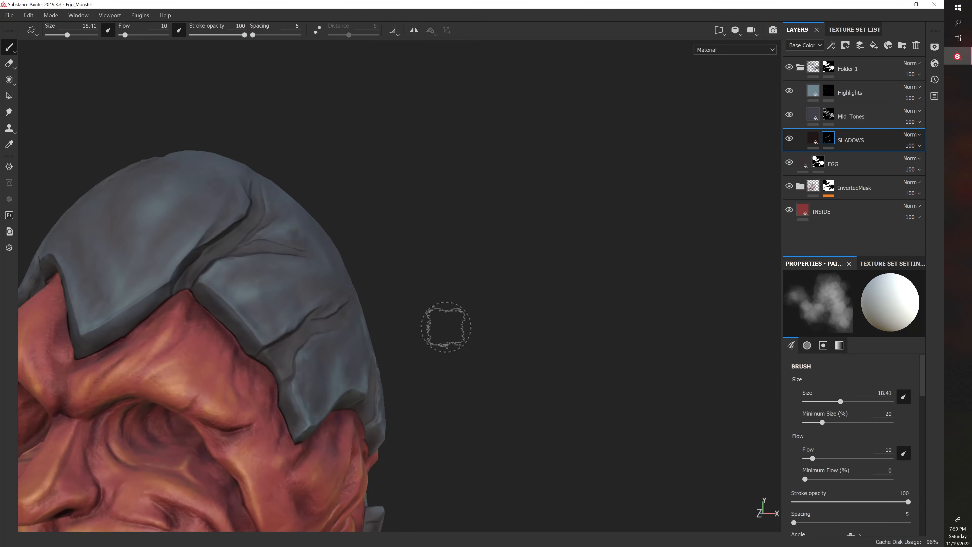
key("bracketleft")
key("bracketleft")
key("bracketleft")
key("bracketleft")
left_click_drag(174, 286, 218, 245)
mouse_move(337, 234)
left_mouse_down("alt")
mouse_move(313, 252)
mouse_move(225, 227)
left_mouse_up("alt")
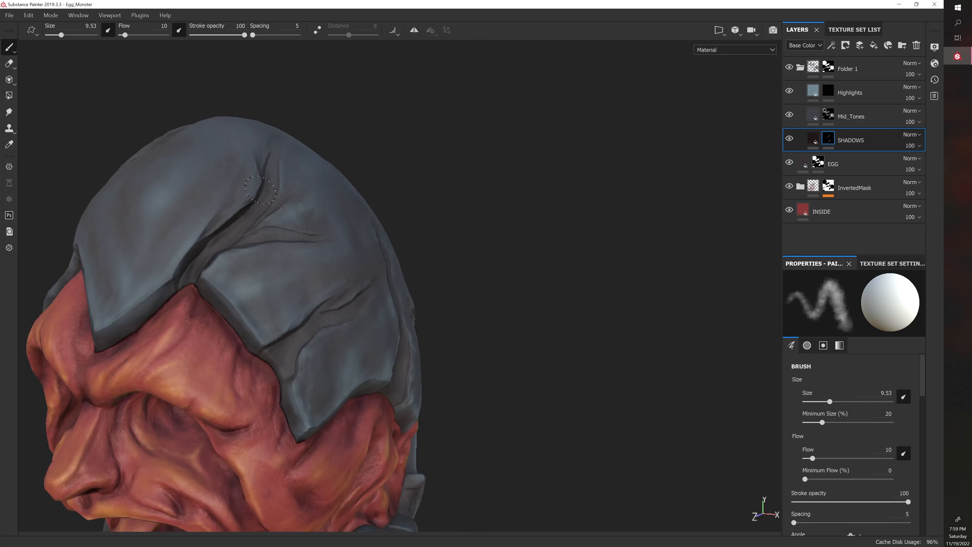
left_click_drag(362, 176, 325, 201, "alt")
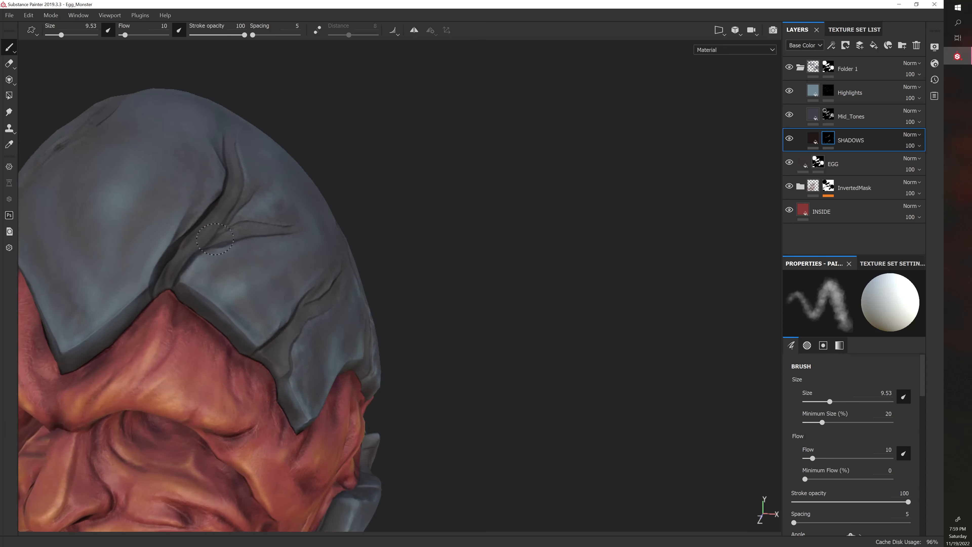
Darken the crack in the shell above the temple in the SHADOWS mask at brush size 9.53.
mouse_move(304, 223)
left_mouse_down("alt")
mouse_move(354, 327)
mouse_move(495, 324)
mouse_move(384, 308)
mouse_move(480, 315)
mouse_move(536, 332)
left_mouse_up("alt")
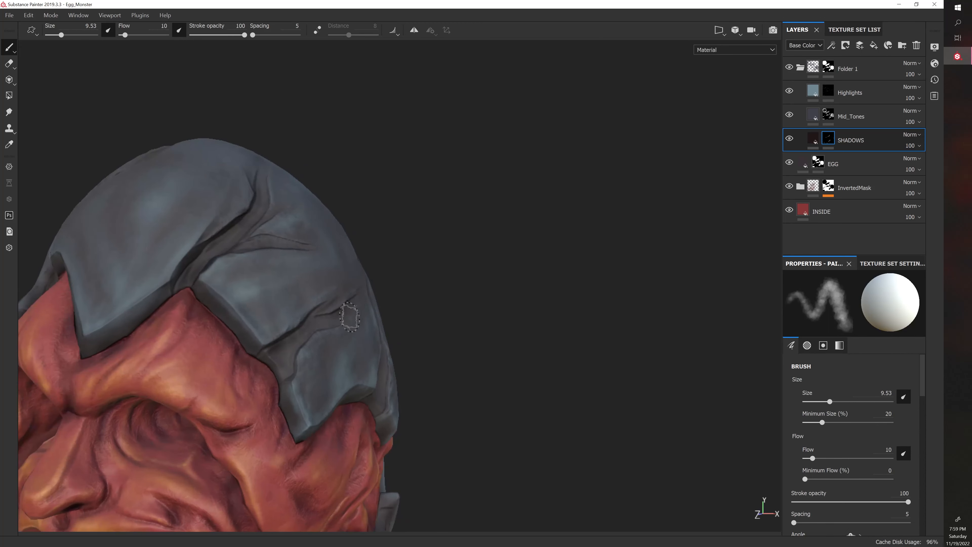
left_click_drag(312, 323, 309, 332)
left_click_drag(289, 371, 278, 361)
Shade the long forked cracks on the side of the upper shell, enlarging the brush to size 10.8.
left_click_drag(494, 367, 237, 322, "alt")
left_click_drag(390, 346, 235, 268, "alt")
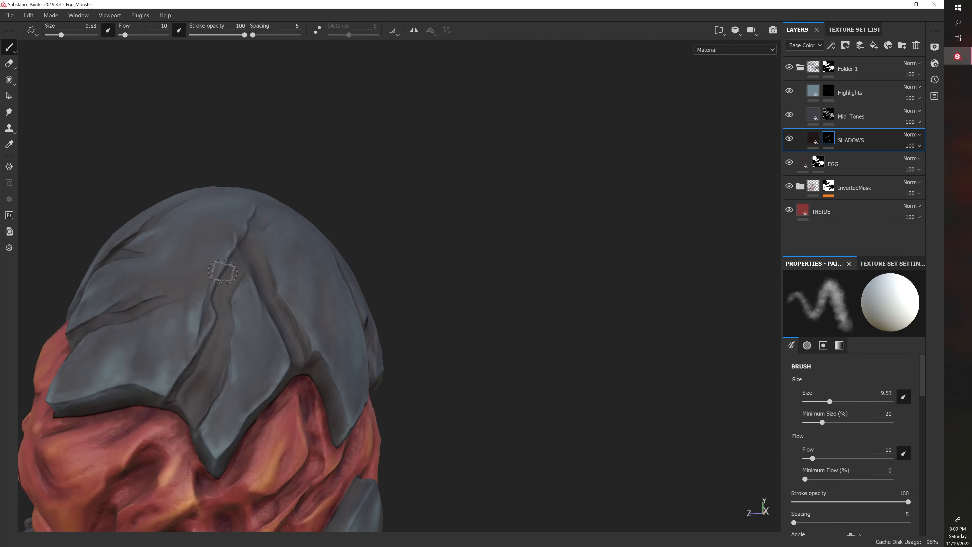
mouse_move(179, 384)
left_mouse_down("alt")
mouse_move(206, 389)
mouse_move(203, 419)
left_mouse_up("alt")
key("bracketright")
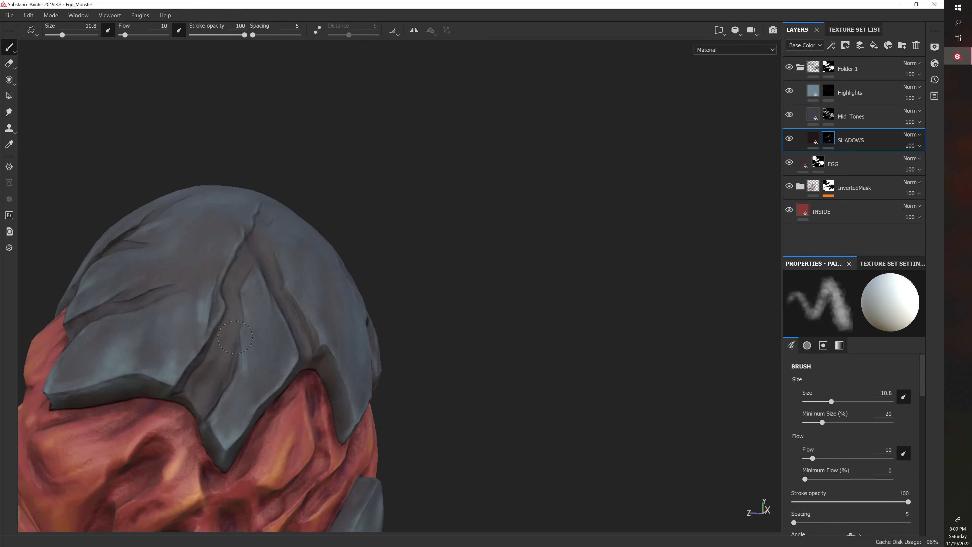
left_click_drag(333, 314, 394, 316, "alt")
left_click_drag(394, 394, 444, 388, "alt")
Darken the crack running down to the rim notch toward the back of the shell at brush size 12.15.
key("bracketright")
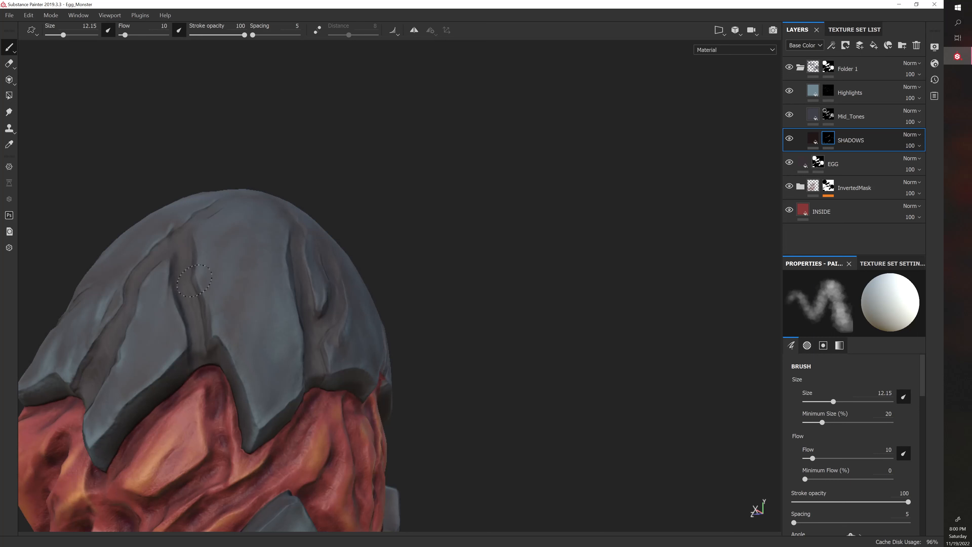
left_click_drag(192, 289, 204, 328)
scroll(245, 386, "down", 1)
Reduce the brush size to 9.53 and shade the forked crack at the back of the upper shell.
left_click_drag(253, 386, 427, 343, "alt")
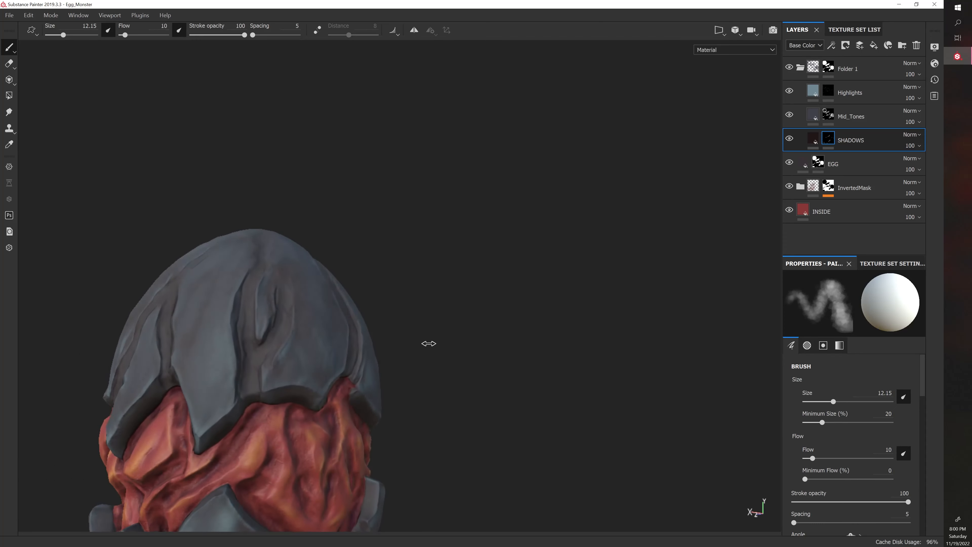
key("bracketleft")
key("bracketleft")
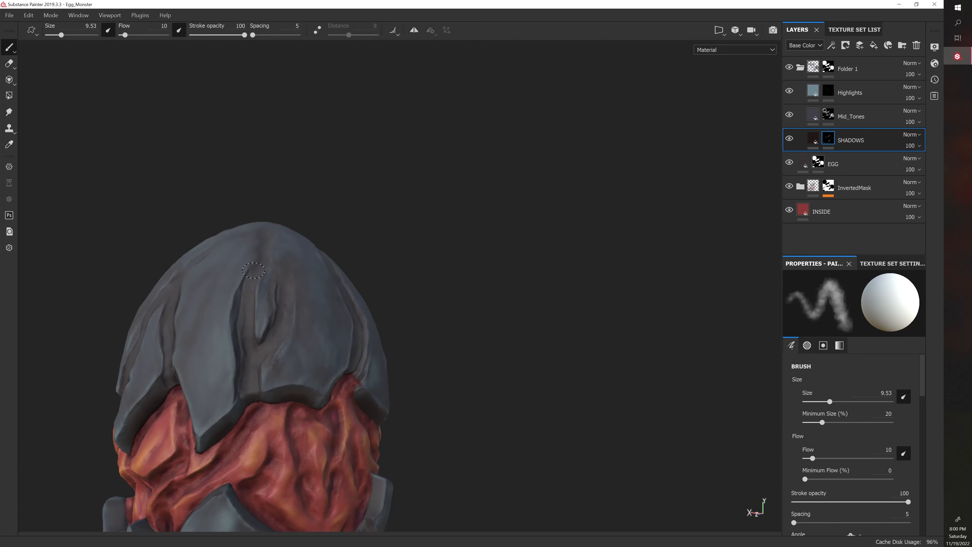
left_click_drag(234, 326, 245, 318)
left_click_drag(366, 299, 388, 294, "alt")
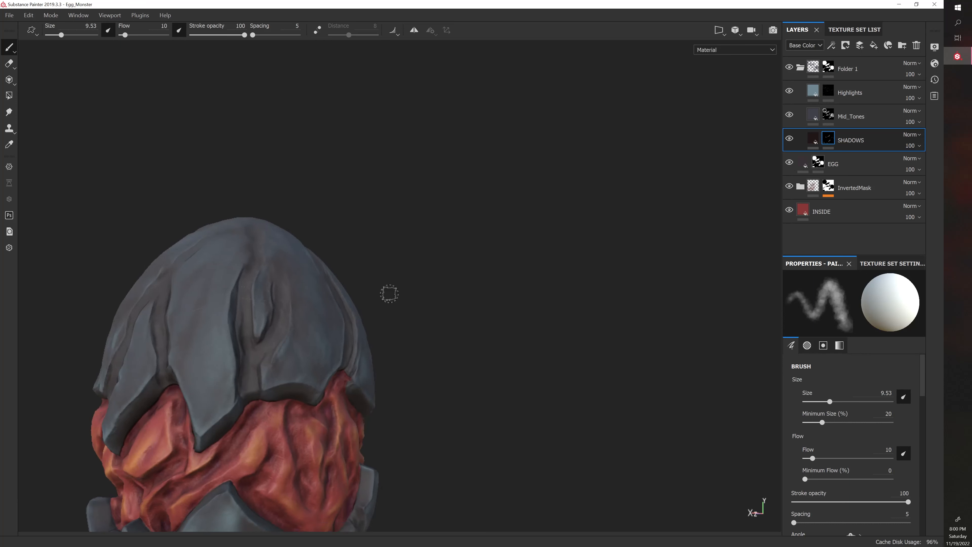
left_click_drag(255, 342, 291, 325, "alt")
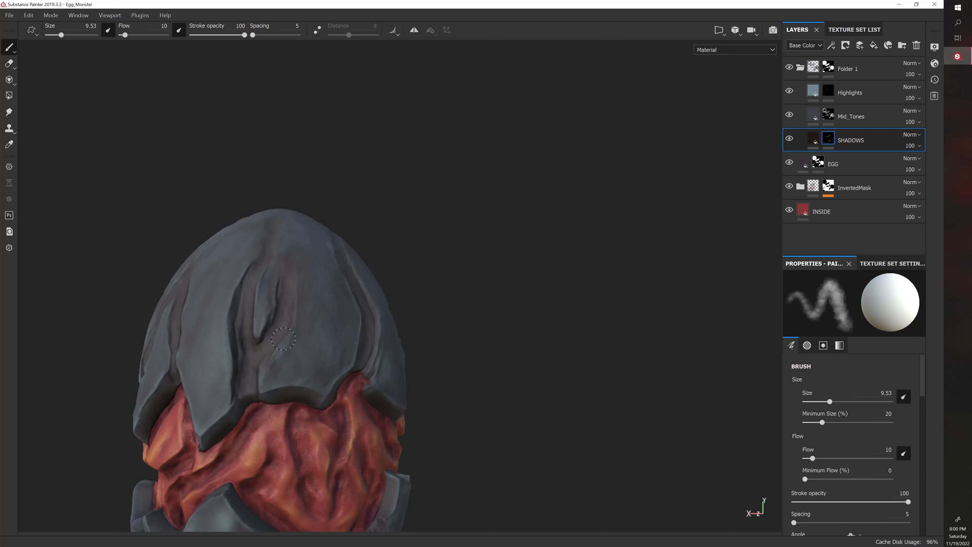
Darken the long cracks at the back of the upper shell in the SHADOWS mask at brush size 10.8.
mouse_move(394, 284)
left_mouse_down("alt")
mouse_move(268, 347)
mouse_move(468, 359)
left_mouse_up("alt")
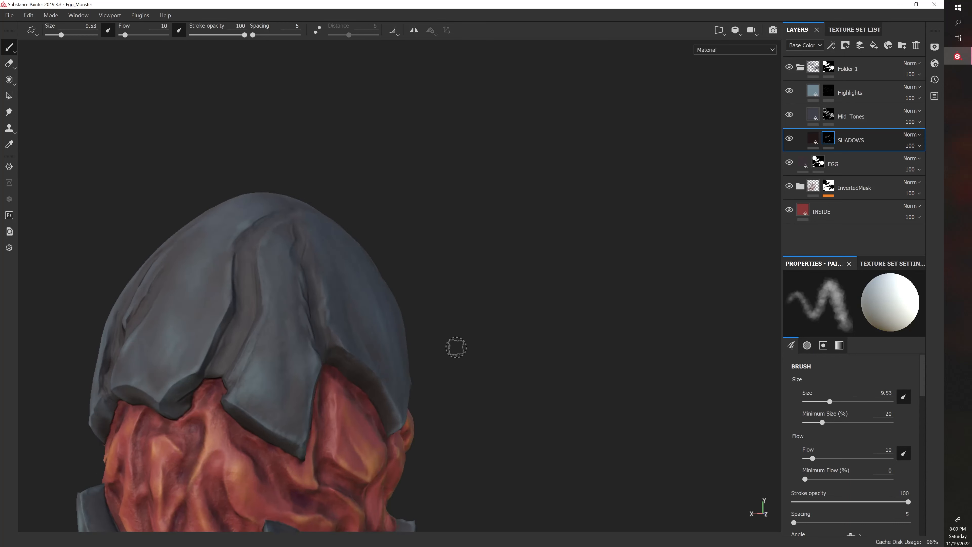
key("bracketright")
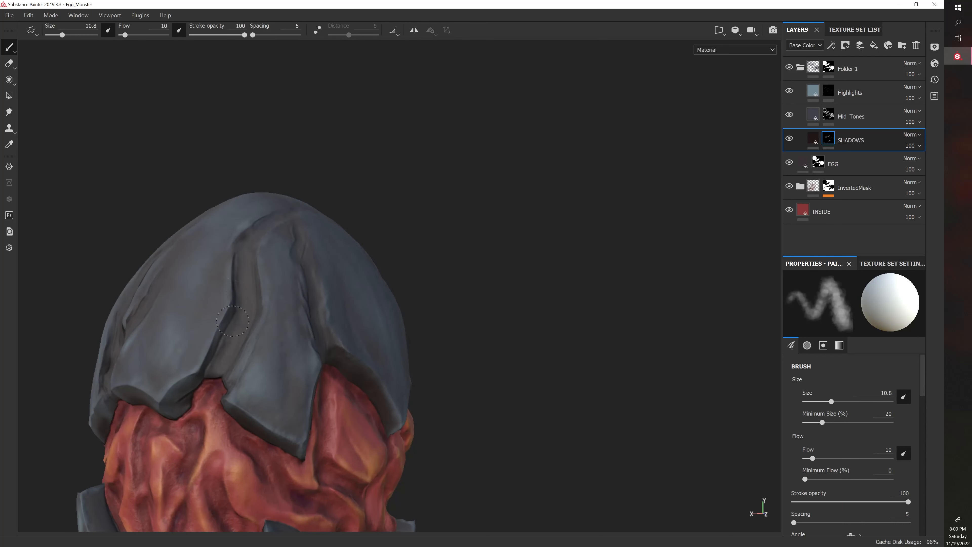
left_click_drag(200, 362, 434, 254, "alt")
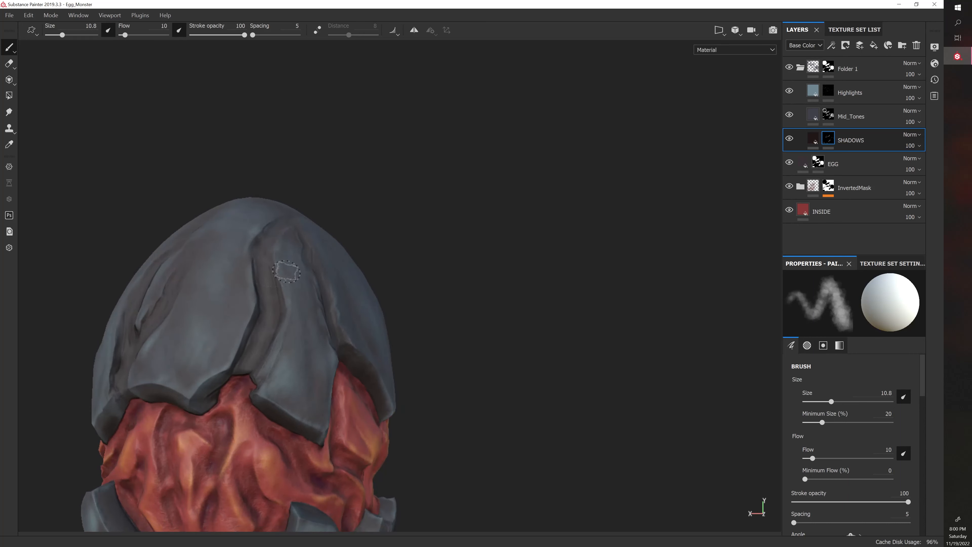
left_click_drag(305, 240, 238, 245, "alt")
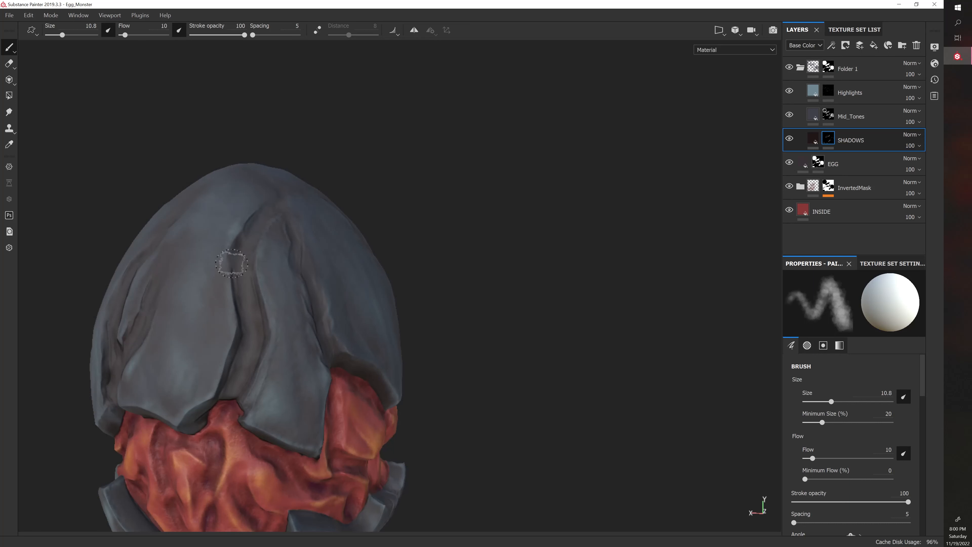
mouse_move(231, 264)
left_mouse_down("alt")
mouse_move(217, 245)
mouse_move(318, 251)
left_mouse_up("alt")
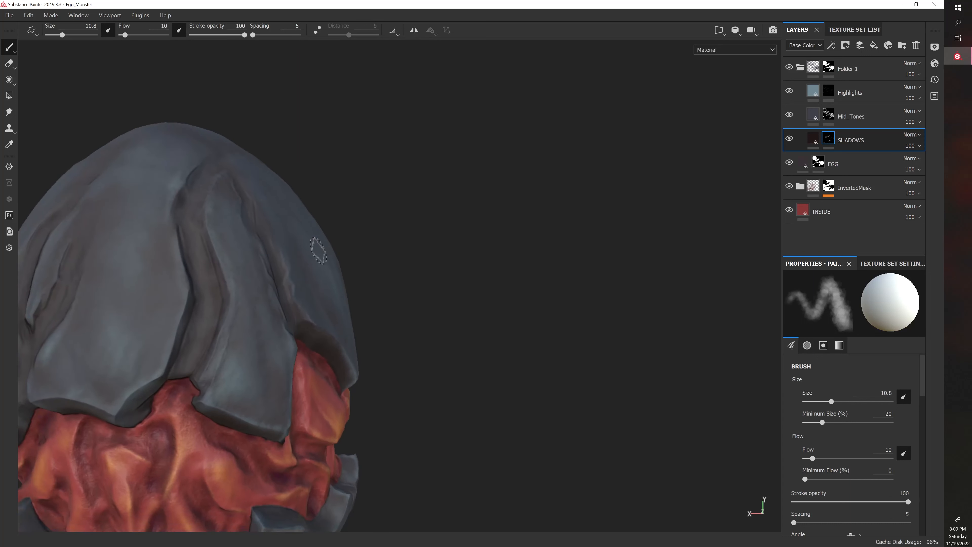
Reduce the brush size to 8.34 and then 7.22, and shade the rim edge and the narrow crack above its notch on the upper shell.
key("bracketleft")
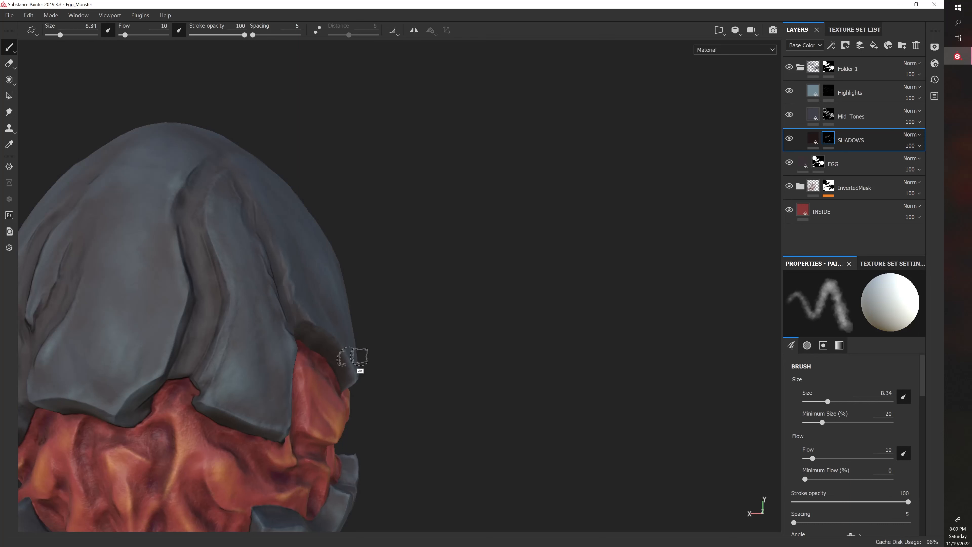
left_click_drag(267, 366, 135, 404, "alt")
mouse_move(235, 352)
left_mouse_down("alt")
mouse_move(402, 337)
mouse_move(438, 317)
left_mouse_up("alt")
key("bracketleft")
left_click_drag(364, 260, 228, 262, "alt")
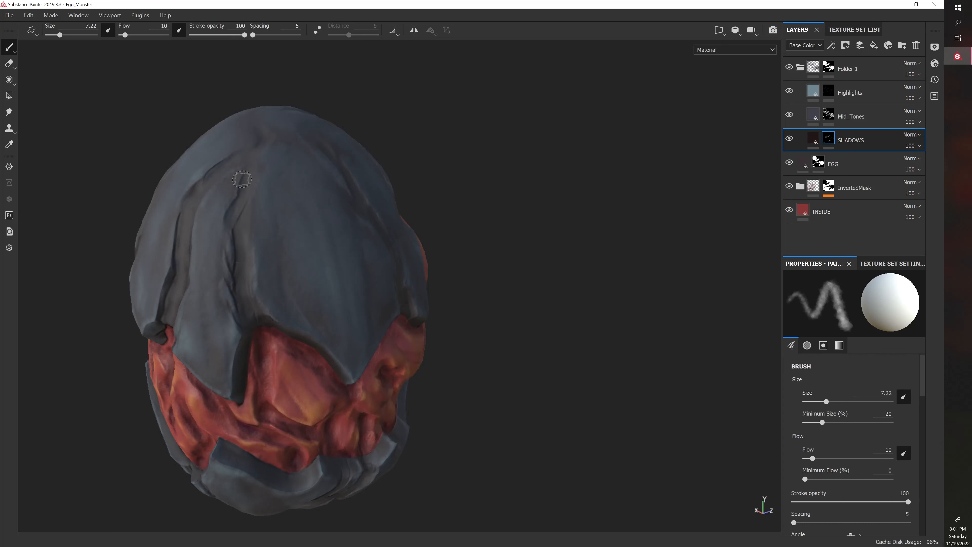
left_click_drag(283, 154, 241, 292, "alt")
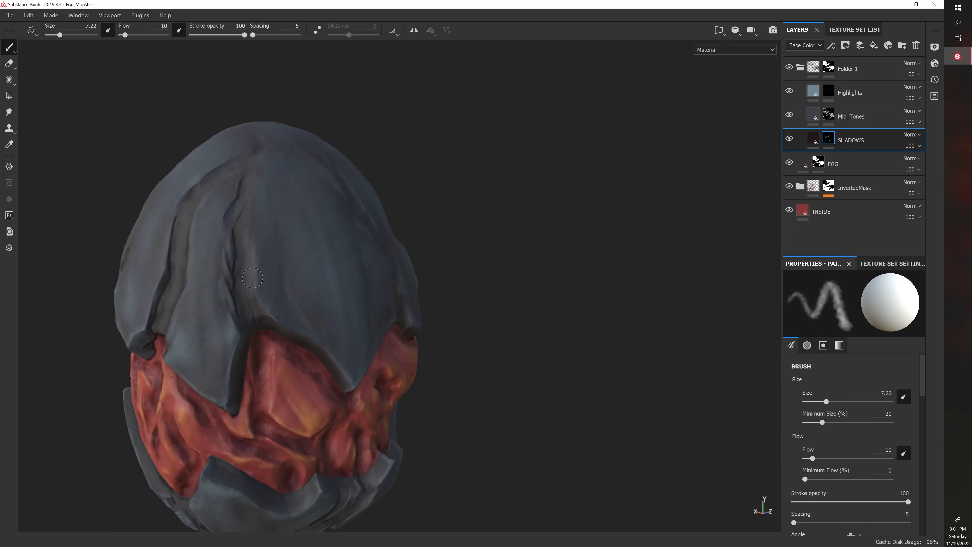
Darken the notch where the crack meets the upper shell's rim on the side of the head at brush size 9.52.
key("bracketright")
key("bracketright")
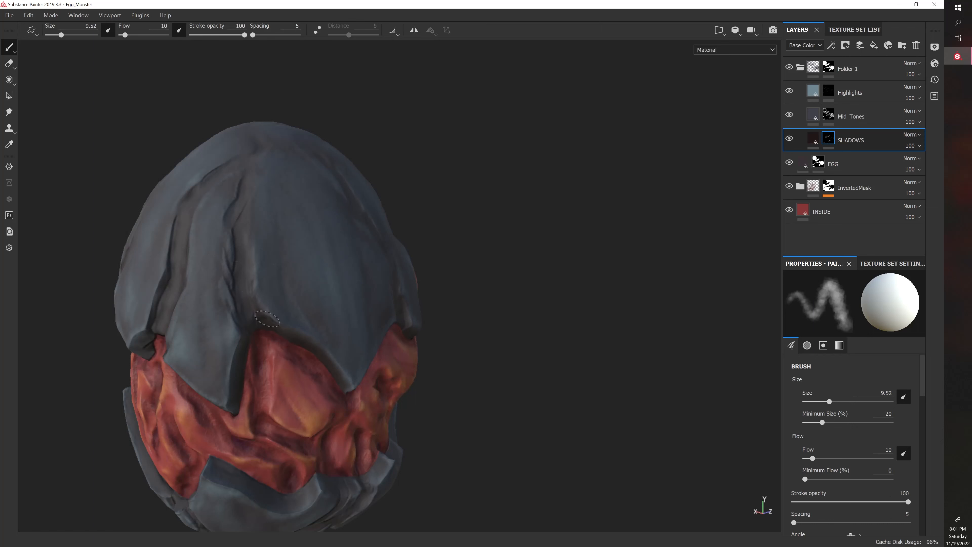
left_click_drag(267, 319, 383, 265, "alt")
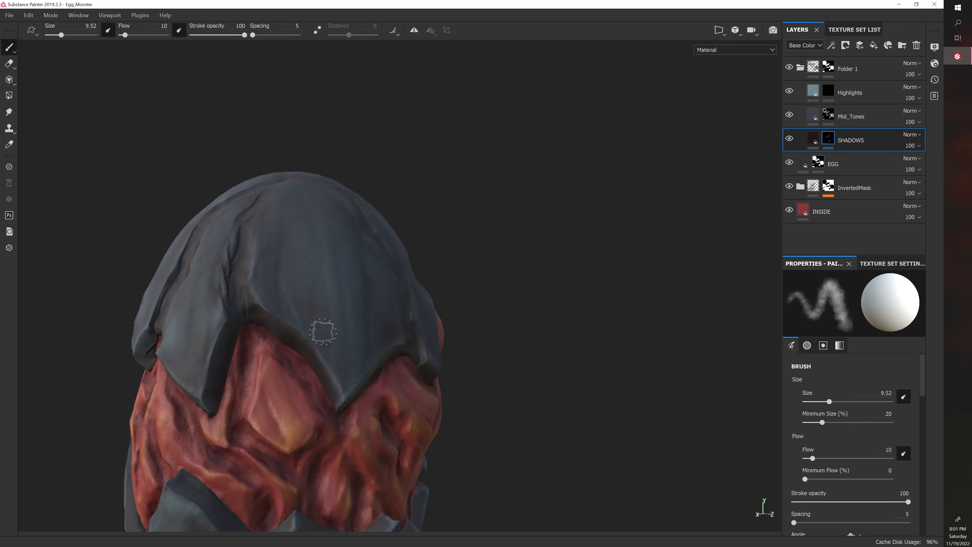
right_click_drag(322, 332, 284, 321, "alt")
middle_click_drag(285, 321, 248, 263, "alt")
left_click_drag(299, 352, 298, 325, "alt")
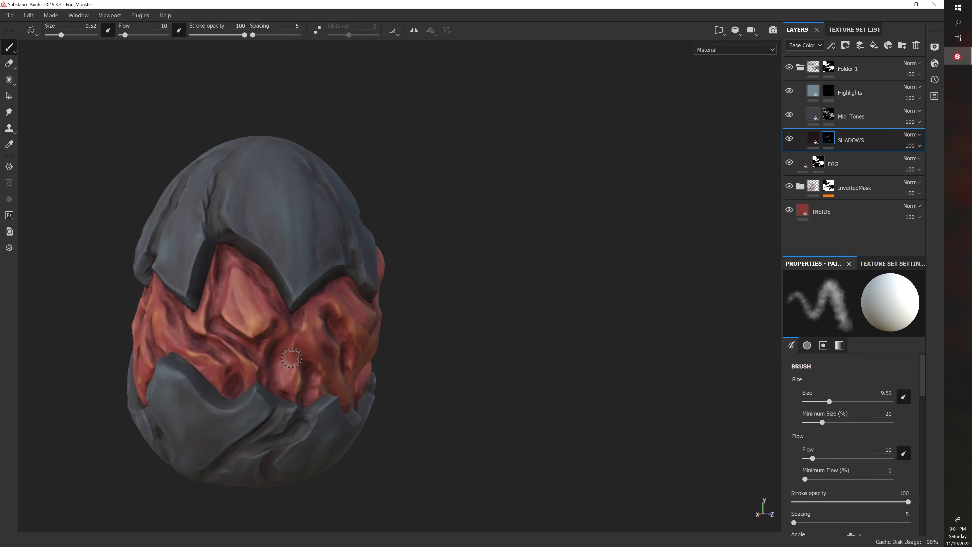
Enlarge the brush to size 15.08 and shade the lower shell's rim on the side of the head.
middle_click_drag(285, 452, 293, 395, "alt")
mouse_move(268, 396)
right_mouse_down("alt")
mouse_move(293, 395)
mouse_move(298, 385)
right_mouse_up("alt")
key("bracketright")
key("bracketright")
key("bracketright")
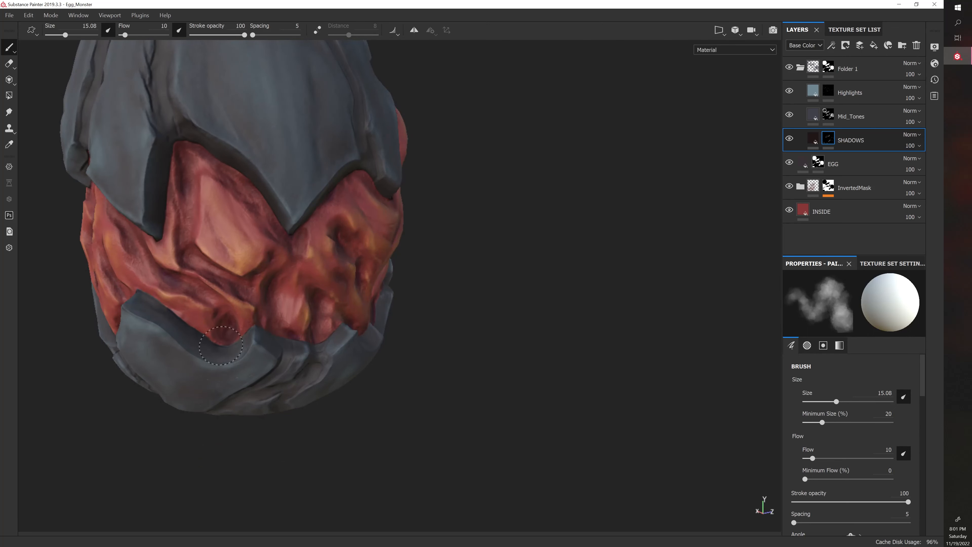
mouse_move(252, 434)
left_mouse_down("alt")
mouse_move(265, 332)
mouse_move(336, 380)
mouse_move(412, 354)
mouse_move(364, 356)
mouse_move(392, 337)
mouse_move(308, 341)
mouse_move(308, 384)
left_mouse_up("alt")
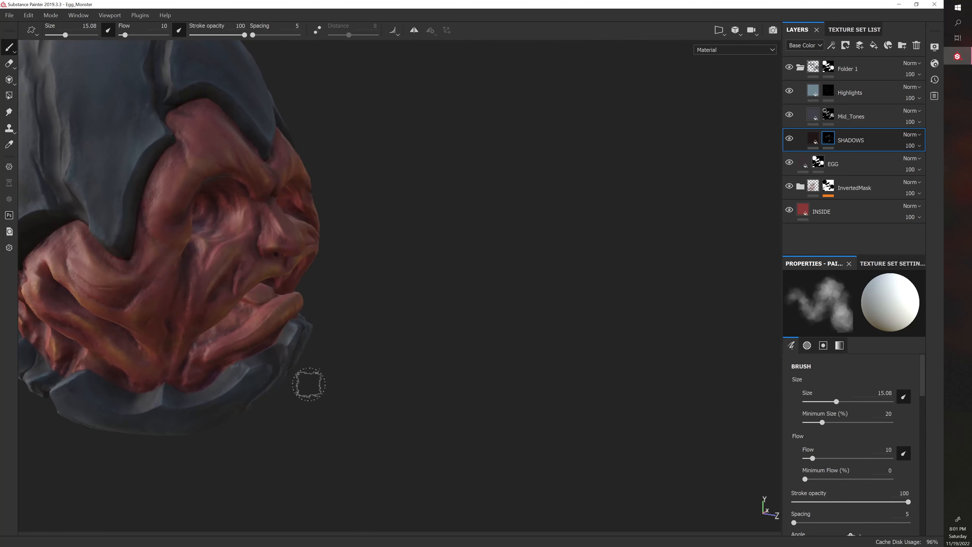
Reduce the brush size to 12.14 and darken the lower shell's rim beneath the jaw.
key("[")
key("[")
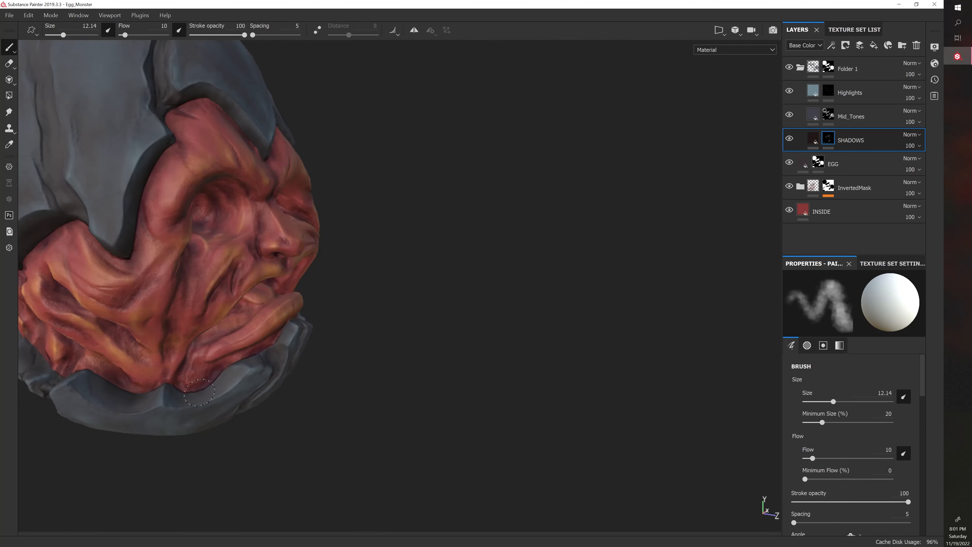
mouse_move(225, 388)
left_mouse_down("alt")
mouse_move(217, 385)
mouse_move(287, 397)
left_mouse_up("alt")
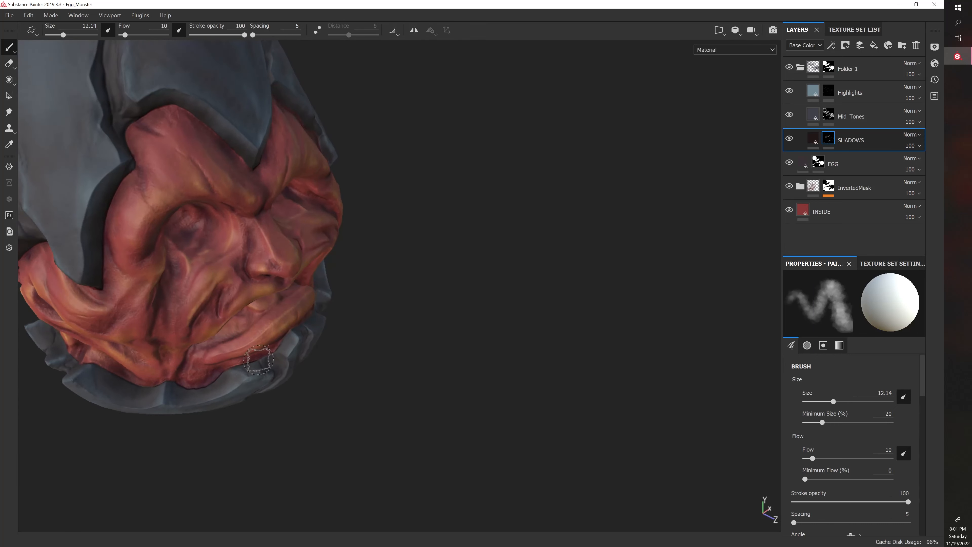
mouse_move(284, 358)
left_mouse_down("alt")
mouse_move(284, 348)
mouse_move(310, 366)
mouse_move(282, 365)
left_mouse_up("alt")
Shade the lower shell's rim along the lip and opposite jaw, enlarging the brush to 13.57 and then 15.08.
left_click_drag(400, 399, 325, 405, "alt")
middle_click_drag(326, 405, 258, 372, "alt")
key("bracketright")
key("bracketright")
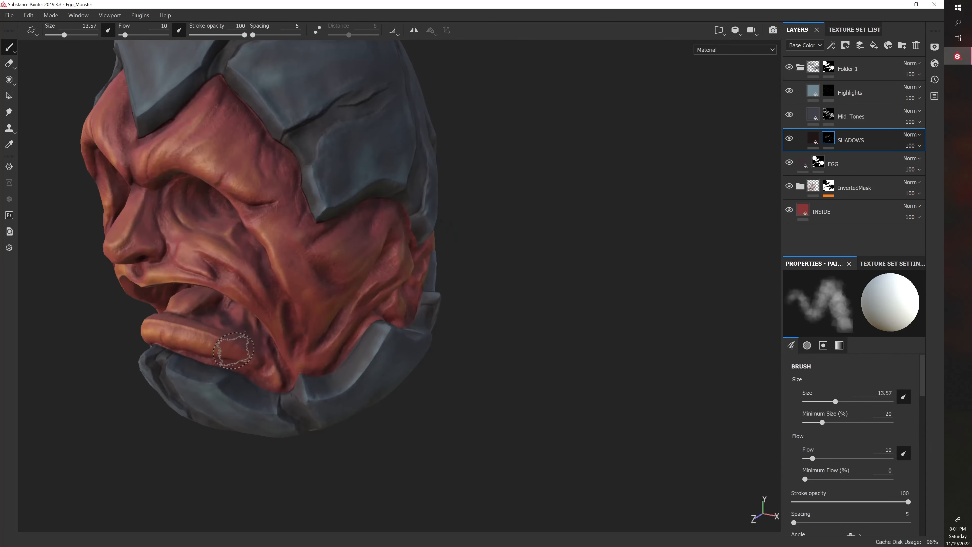
left_click_drag(200, 354, 244, 379)
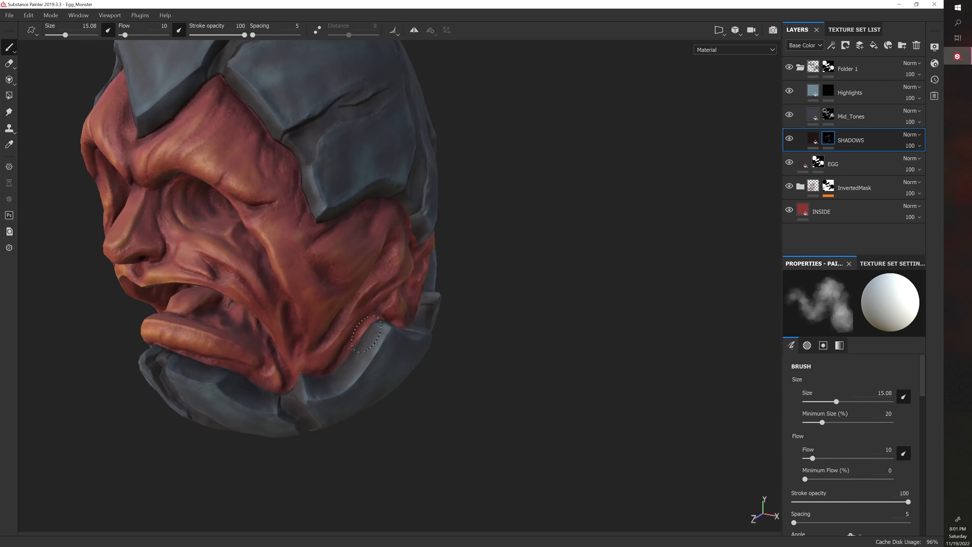
Continue the shadow along the lower shell's rim from the jaw around to the back at brush size 15.08.
middle_click_drag(441, 336, 293, 356, "alt")
right_click_drag(293, 356, 315, 351, "shift")
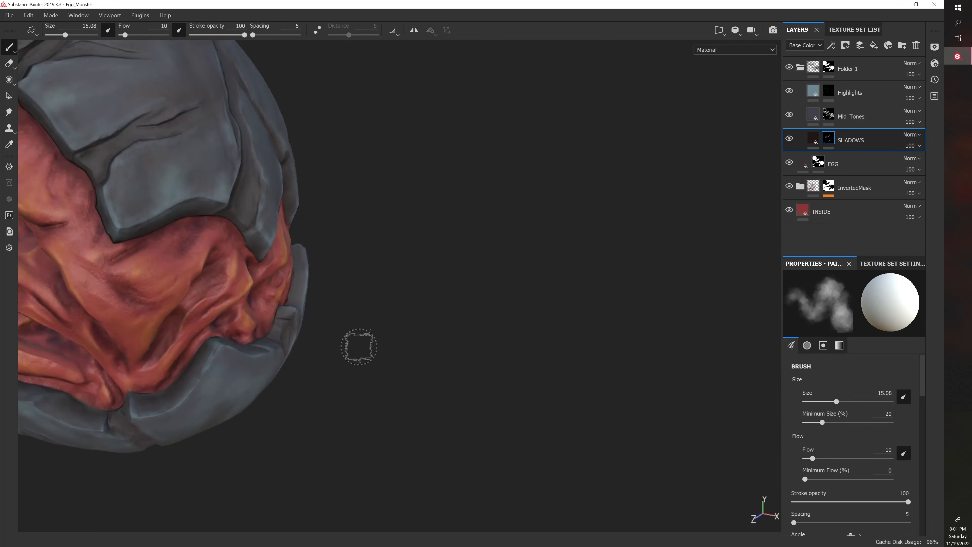
left_click_drag(359, 346, 325, 399, "alt")
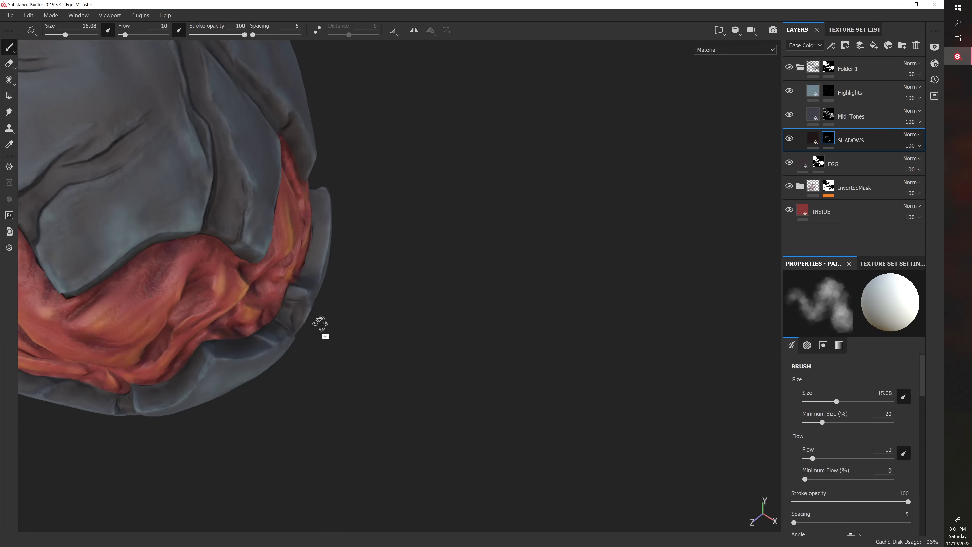
left_click_drag(352, 310, 306, 373, "alt")
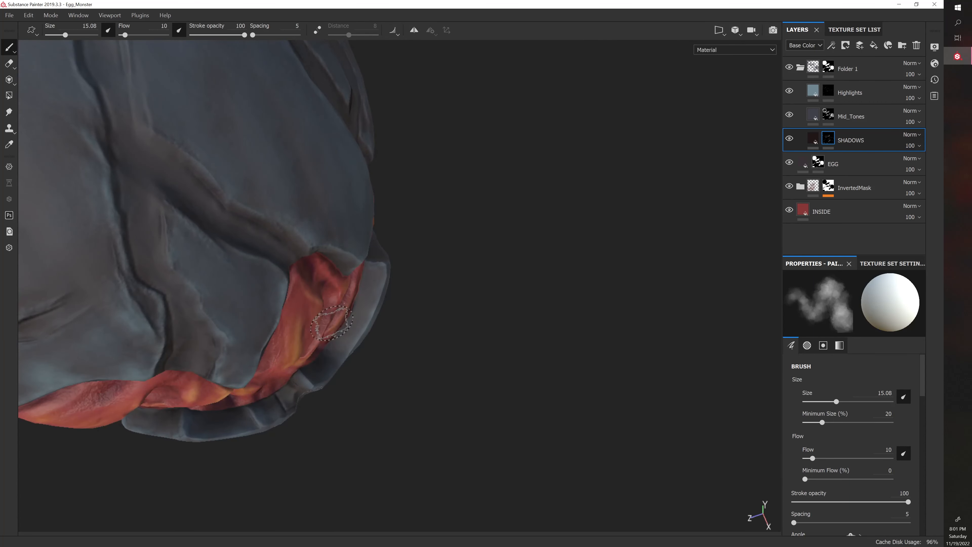
mouse_move(438, 280)
left_mouse_down("alt")
mouse_move(292, 304)
mouse_move(328, 330)
mouse_move(416, 256)
left_mouse_up("alt")
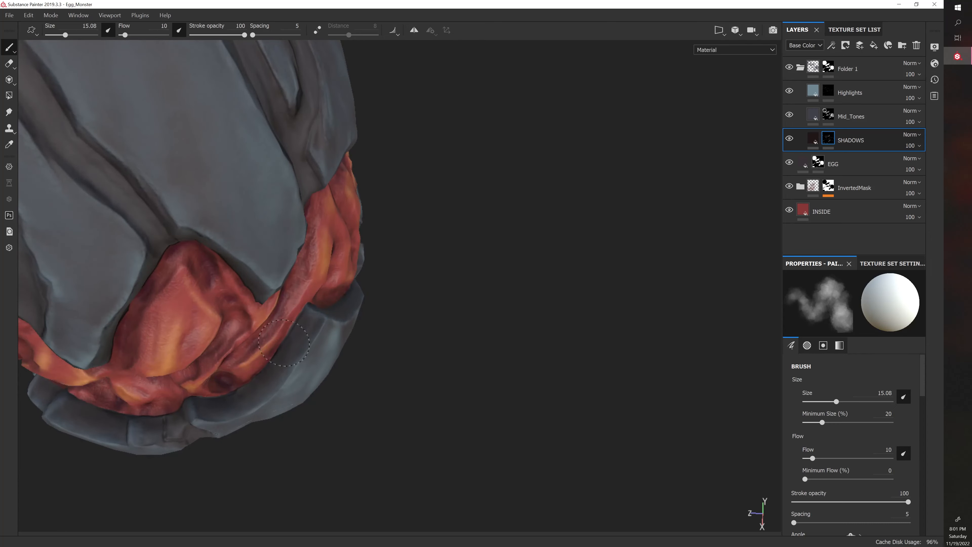
mouse_move(284, 343)
left_mouse_down("alt")
mouse_move(291, 330)
mouse_move(260, 332)
mouse_move(322, 342)
mouse_move(265, 358)
left_mouse_up("alt")
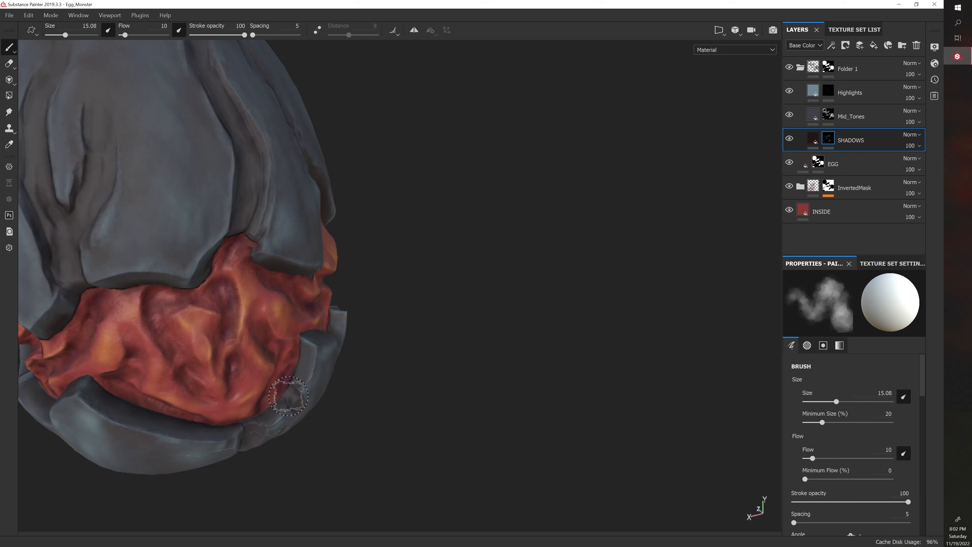
Darken the remaining lower shell rim from the back around the other side to the front at brush size 15.08.
left_click_drag(333, 395, 302, 341, "alt")
left_click_drag(290, 378, 319, 441, "alt")
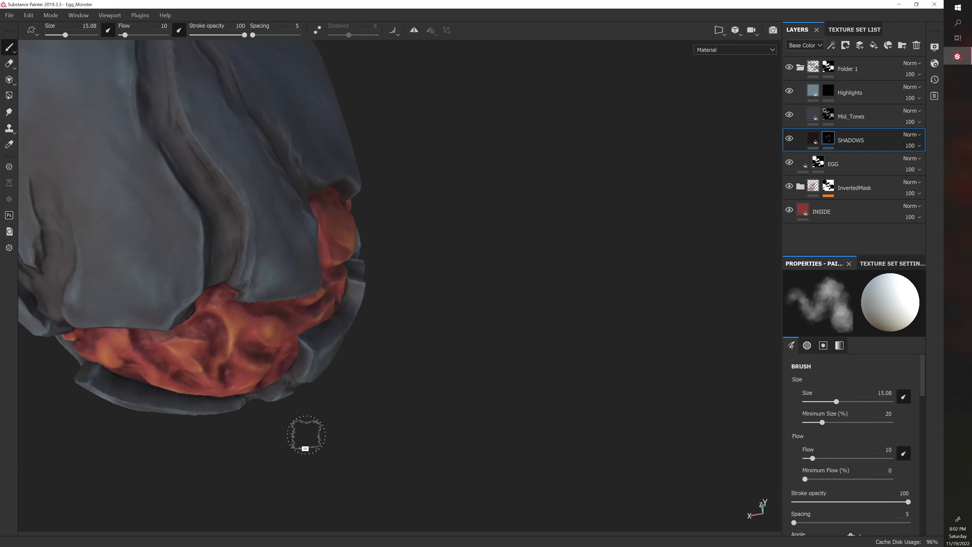
mouse_move(292, 347)
left_mouse_down("alt")
mouse_move(275, 364)
mouse_move(223, 352)
left_mouse_up("alt")
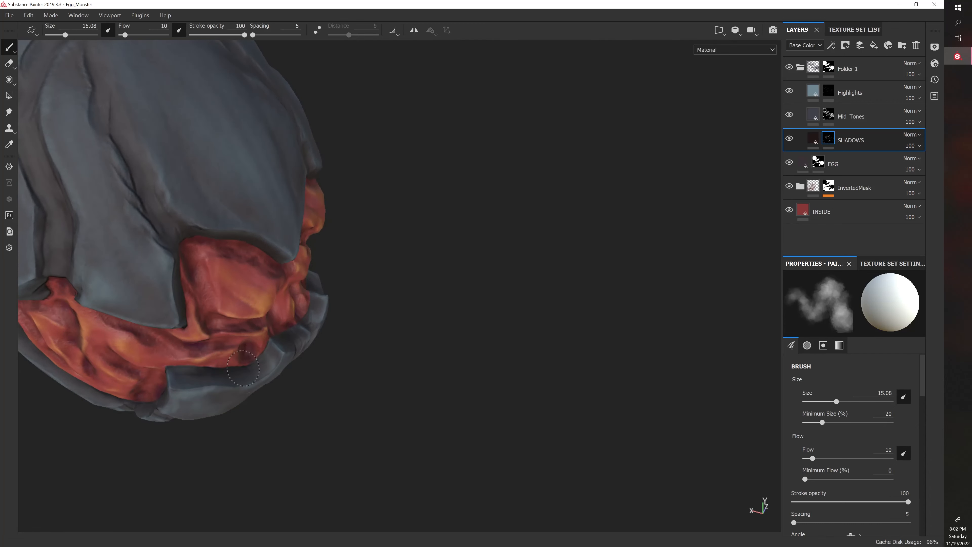
mouse_move(259, 358)
left_mouse_down("alt")
mouse_move(299, 323)
mouse_move(345, 347)
mouse_move(336, 330)
left_mouse_up("alt")
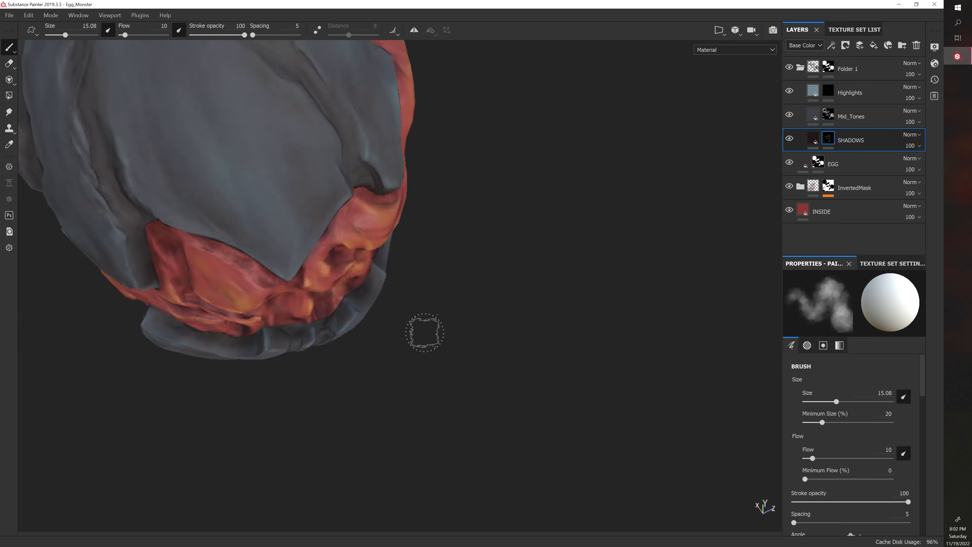
left_click_drag(425, 330, 235, 339, "alt")
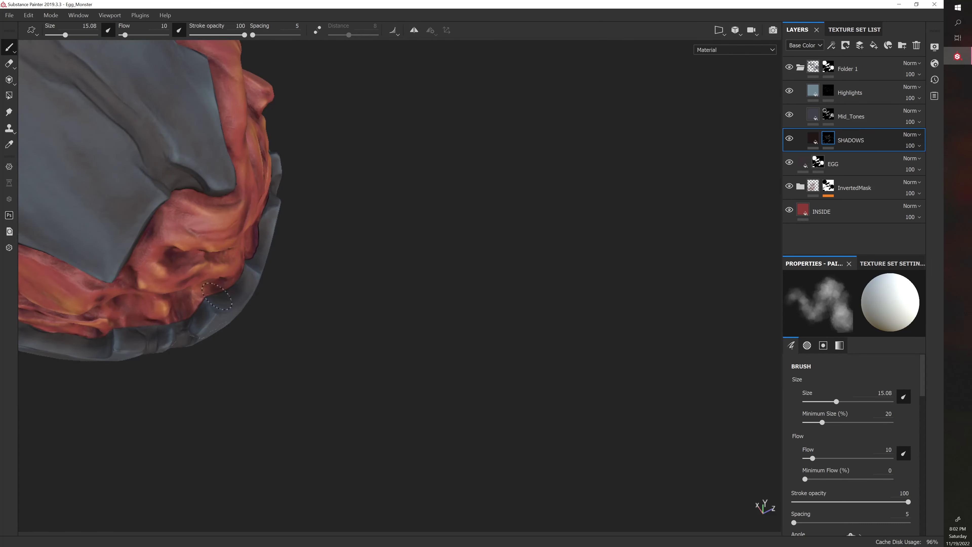
left_click_drag(328, 294, 417, 340, "alt")
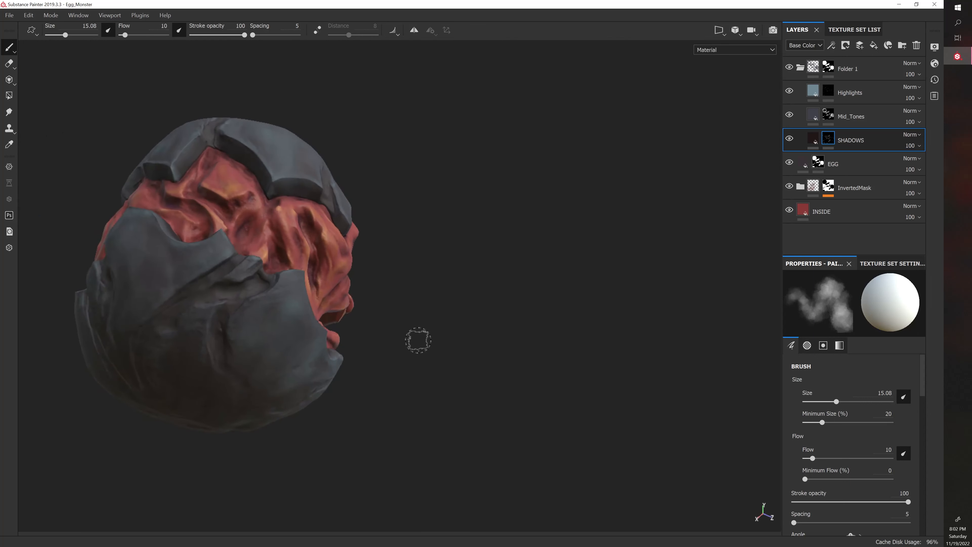
Enlarge the brush to size 20.09 and darken the cracks and underside of the lower shell.
middle_click_drag(417, 340, 442, 324, "alt")
key("bracketright")
key("bracketright")
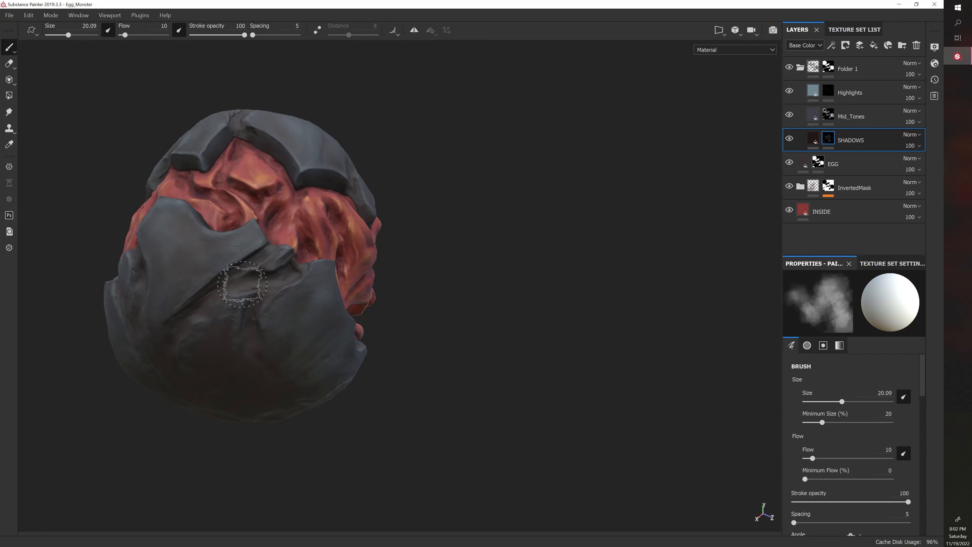
mouse_move(243, 285)
left_mouse_down()
mouse_move(280, 275)
mouse_move(247, 333)
mouse_move(423, 305)
left_mouse_up()
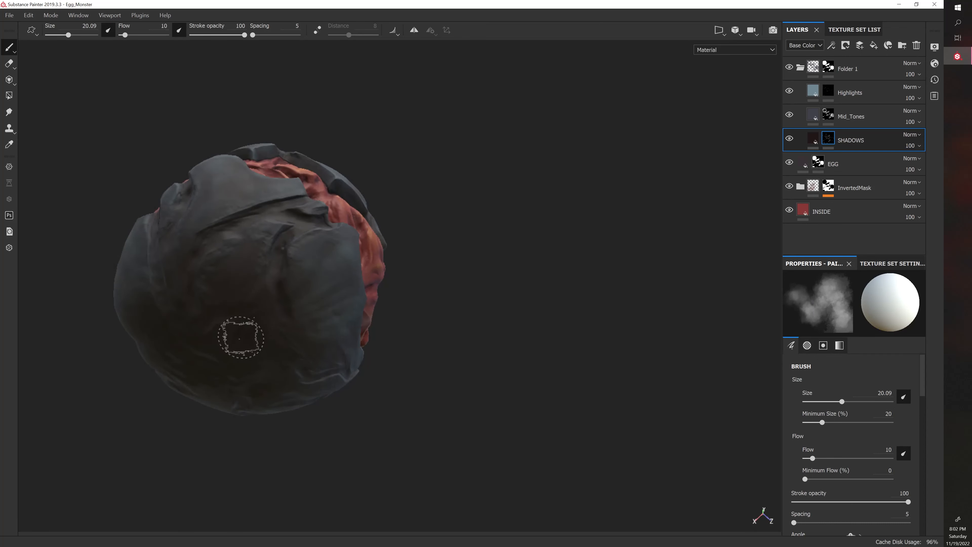
mouse_move(241, 338)
right_mouse_down("shift")
mouse_move(211, 341)
mouse_move(229, 342)
right_mouse_up("shift")
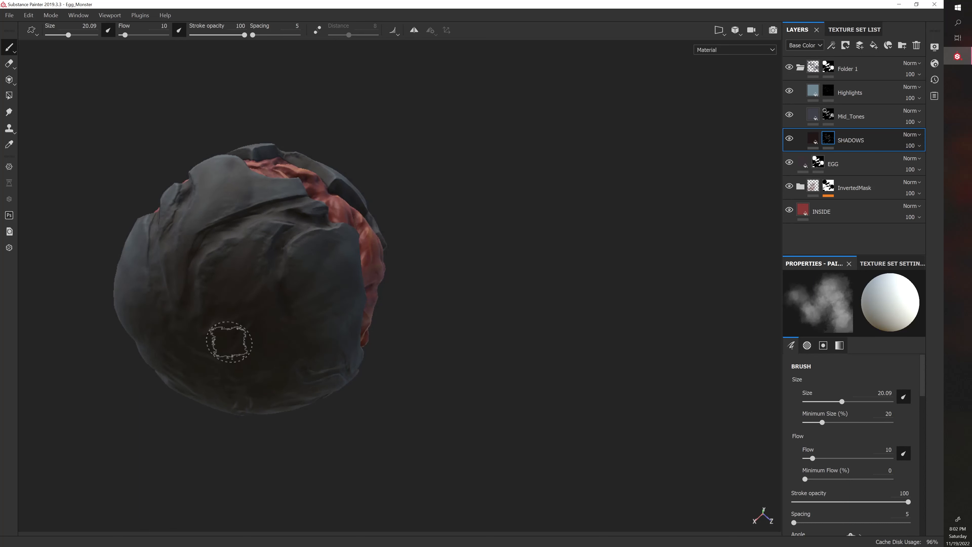
left_click_drag(241, 311, 256, 293, "alt")
Deepen the shadow across the bottom of the lower shell, enlarging the brush to 23.83 and then 34.58.
mouse_move(187, 286)
left_mouse_down("alt")
mouse_move(159, 234)
mouse_move(187, 273)
mouse_move(273, 291)
mouse_move(259, 321)
mouse_move(190, 284)
mouse_move(380, 347)
left_mouse_up("alt")
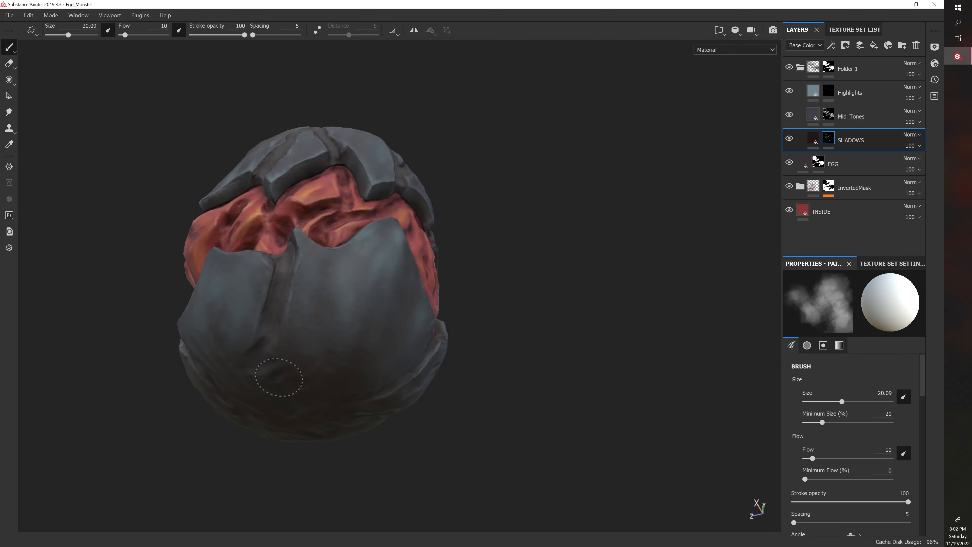
left_click_drag(279, 377, 271, 378, "alt")
key("bracketright")
key("bracketright")
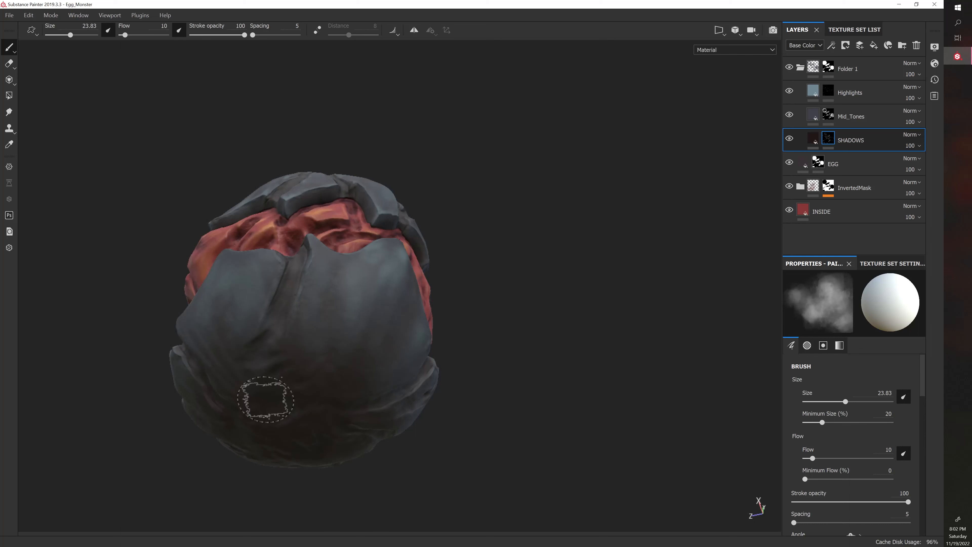
key("bracketright")
key("bracketright")
mouse_move(282, 390)
left_mouse_down("alt")
mouse_move(287, 360)
mouse_move(308, 374)
mouse_move(206, 348)
mouse_move(243, 348)
mouse_move(207, 403)
mouse_move(162, 343)
mouse_move(202, 414)
left_mouse_up("alt")
mouse_move(204, 376)
left_mouse_down("alt")
mouse_move(164, 371)
mouse_move(114, 290)
mouse_move(180, 330)
mouse_move(233, 316)
left_mouse_up("alt")
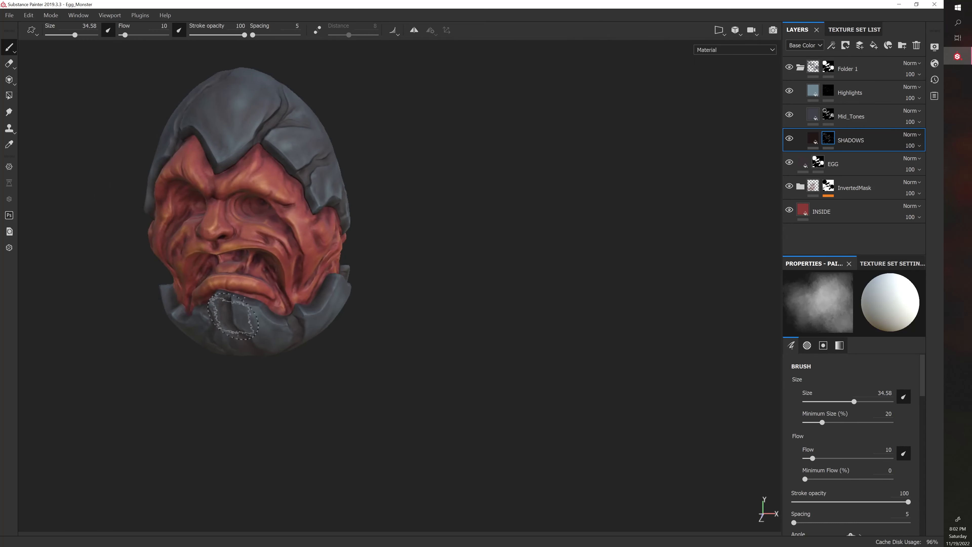
Toggle the SHADOWS layer's visibility off and on to compare the shell with and without the painted shadows.
left_click(788, 140)
left_click(788, 140)
left_click(788, 139)
left_click(788, 140)
left_click_drag(525, 253, 716, 210, "alt")
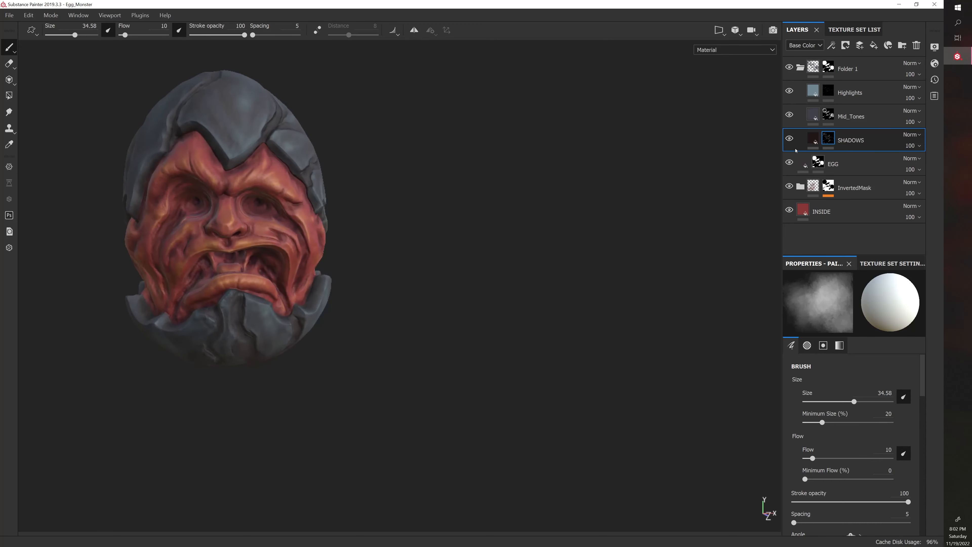
left_click(789, 139)
left_click(789, 139)
left_click(789, 139)
scroll(427, 277, "up", 2)
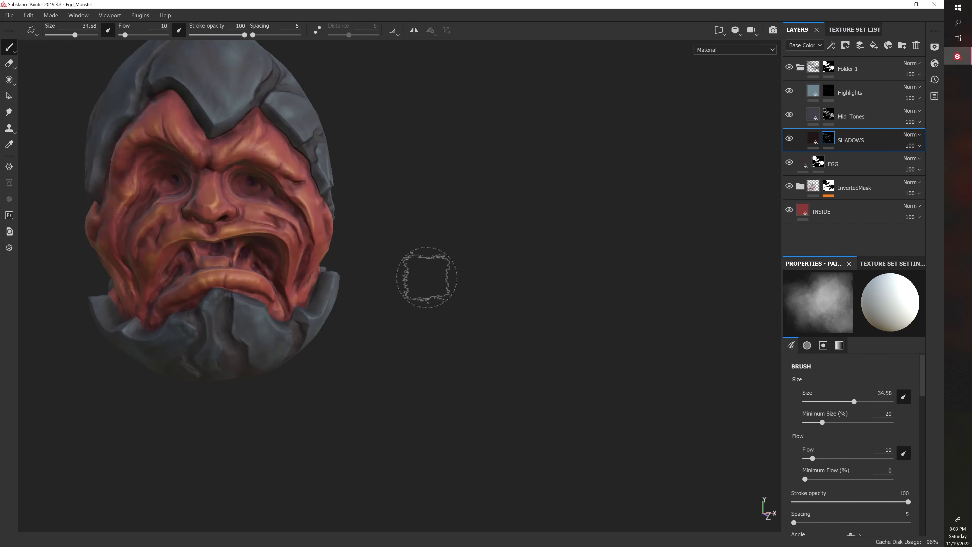
Reduce the brush size to 10.79 and darken the small crack beside the central fissure on the lower shell's front.
left_click_drag(427, 277, 419, 278, "alt")
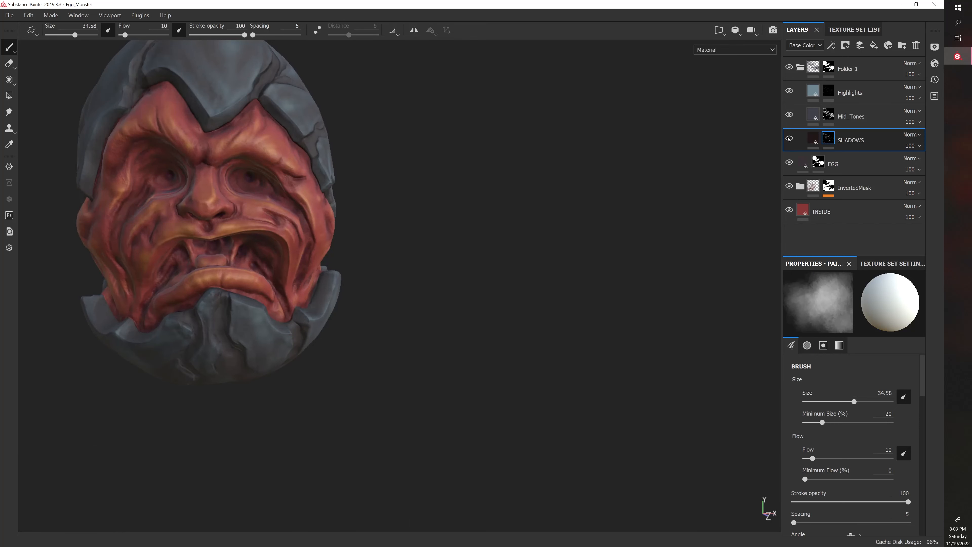
left_click_drag(494, 225, 441, 239, "alt")
left_click_drag(217, 333, 289, 315, "alt")
scroll(280, 312, "up", 3)
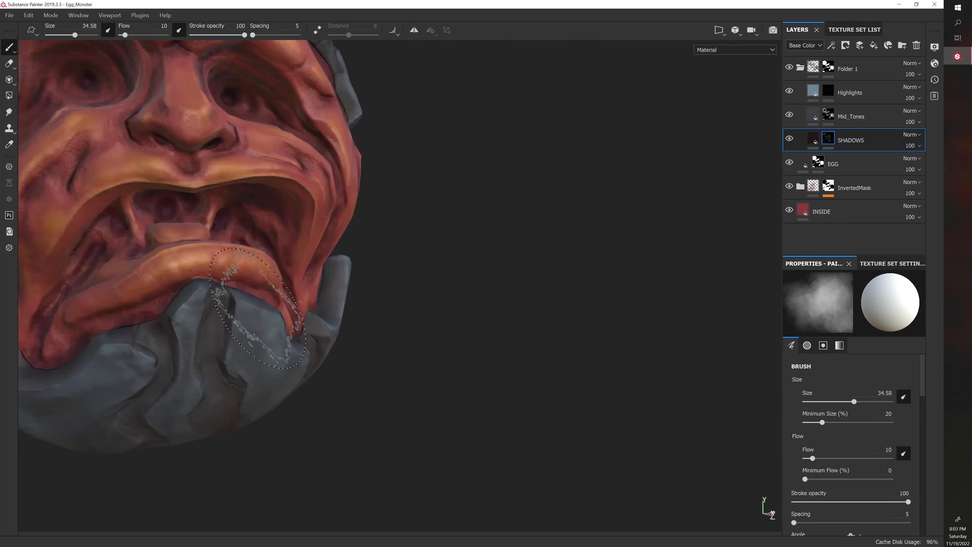
middle_click_drag(262, 307, 284, 267, "alt")
scroll(284, 267, "down", 1)
key("bracketleft")
key("bracketleft")
key("bracketleft")
key("bracketleft")
key("bracketleft")
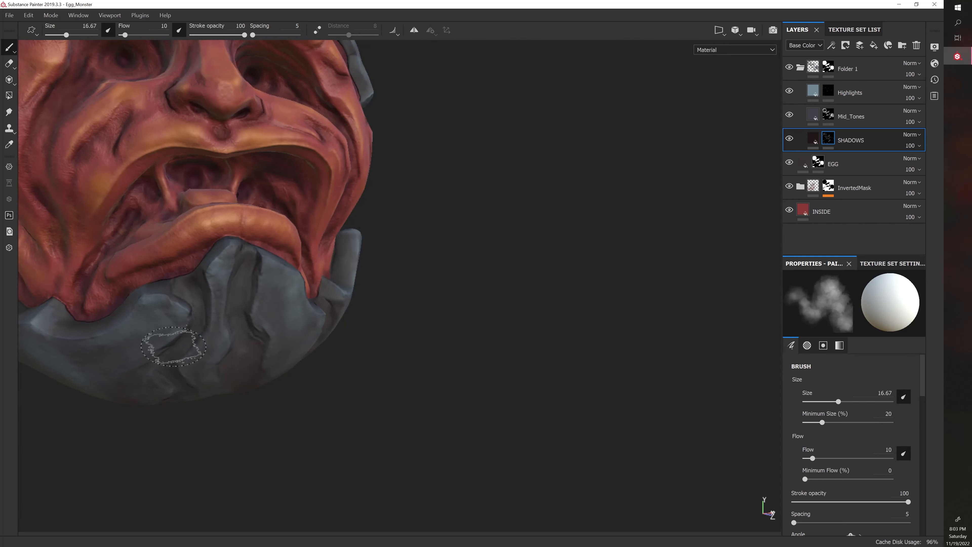
key("bracketleft")
key("bracketleft")
key("bracketleft")
left_click_drag(176, 345, 165, 350)
Deepen the shadows inside the central cracks of the lower shell beneath the mouth.
left_click_drag(317, 388, 293, 352, "alt")
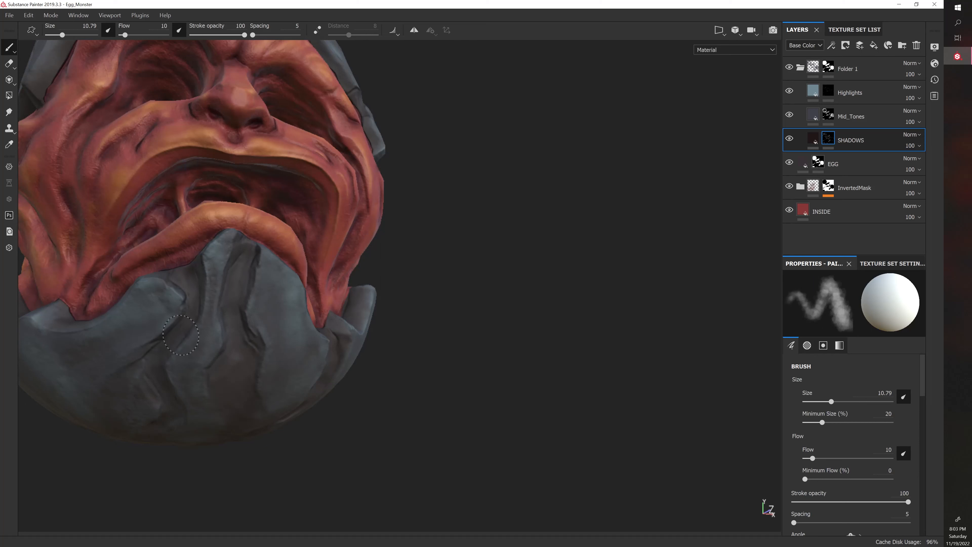
left_click_drag(344, 409, 293, 388, "alt")
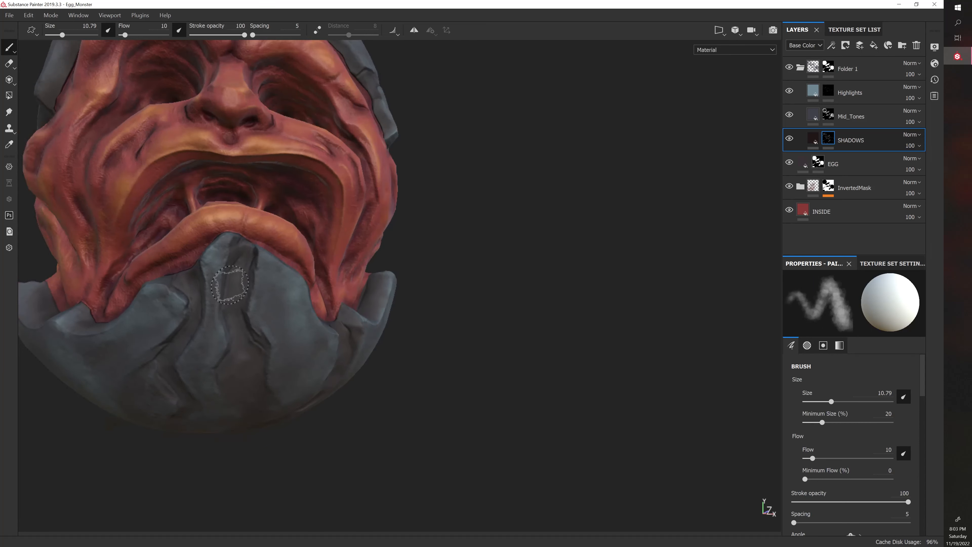
mouse_move(230, 285)
left_mouse_down()
mouse_move(225, 293)
mouse_move(245, 297)
left_mouse_up()
mouse_move(225, 343)
left_mouse_down()
mouse_move(224, 314)
mouse_move(218, 362)
left_mouse_up()
Examine the painted shadows on the shell from the side, from below and from the front.
left_click_drag(275, 426, 427, 412, "alt")
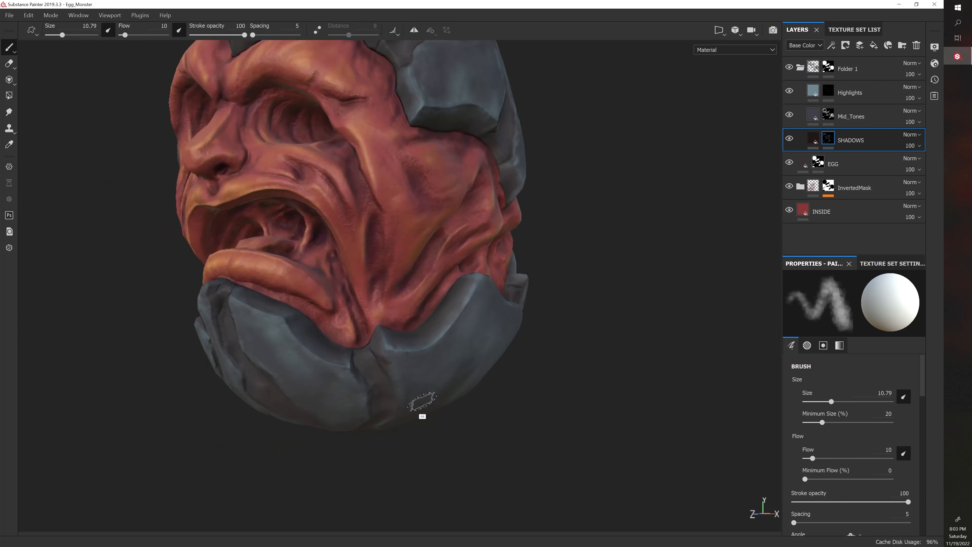
mouse_move(354, 362)
left_mouse_down("alt")
mouse_move(358, 401)
mouse_move(369, 361)
mouse_move(387, 369)
left_mouse_up("alt")
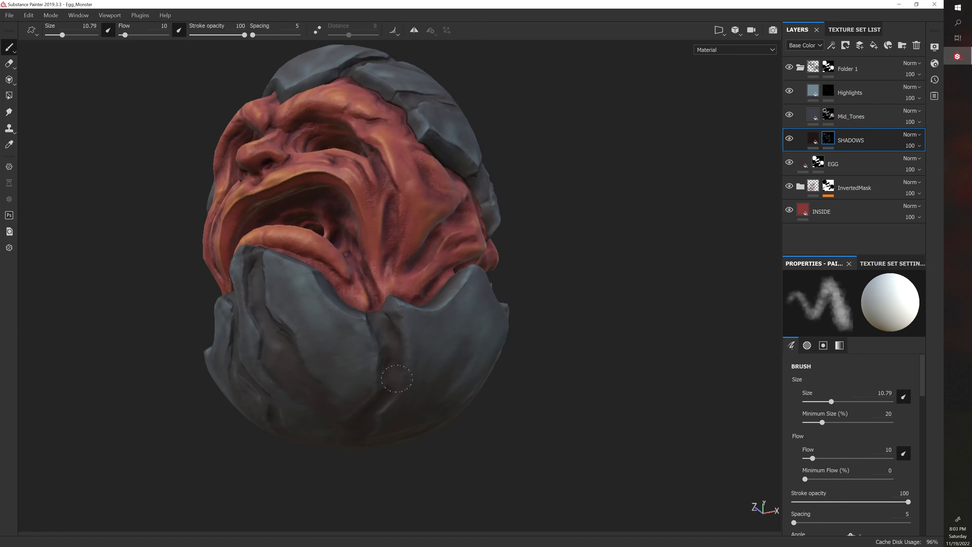
left_click_drag(386, 451, 330, 462, "alt")
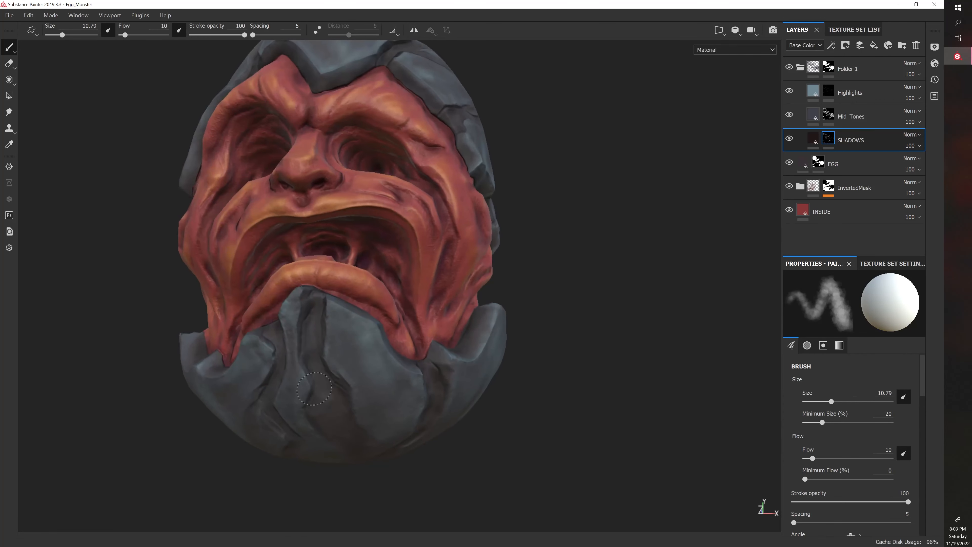
left_click_drag(314, 389, 204, 410, "alt")
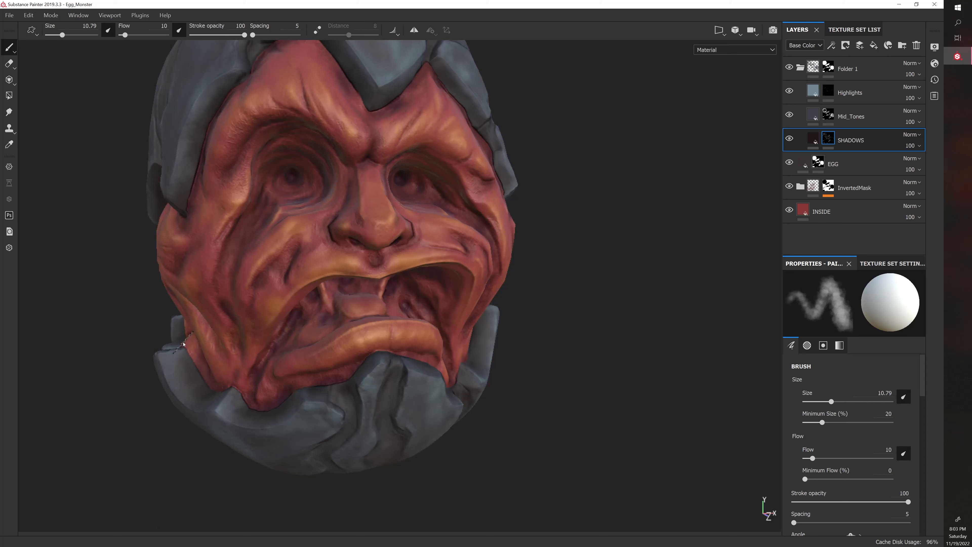
left_click_drag(183, 344, 128, 323, "alt")
scroll(161, 321, "down", 3)
middle_click_drag(170, 321, 165, 353, "alt")
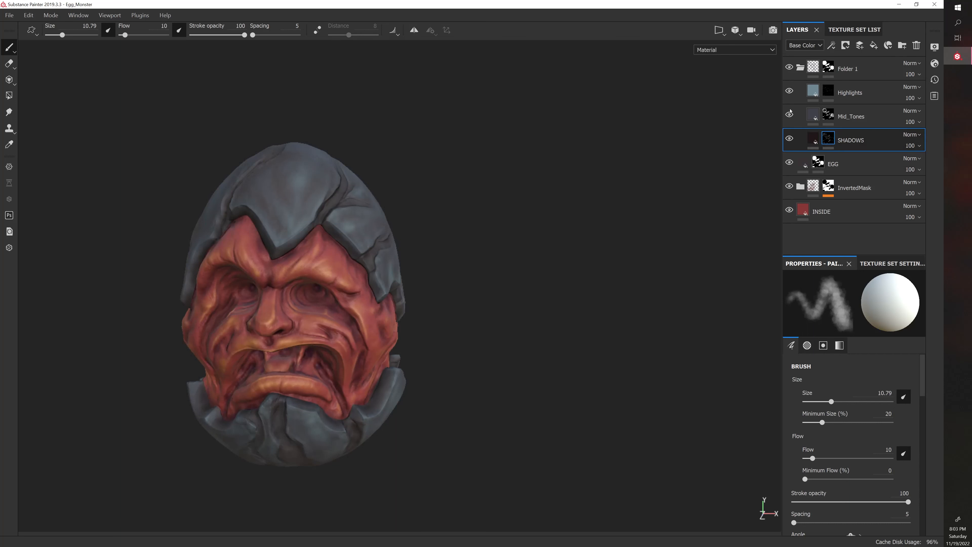
Toggle the Highlights layer's visibility off and on twice.
left_click(791, 92)
left_click(791, 92)
left_click(790, 92)
left_click(790, 92)
Rotate the environment lighting slightly to examine the painted shell from the front.
left_click_drag(531, 263, 555, 247, "alt")
scroll(546, 245, "up", 3)
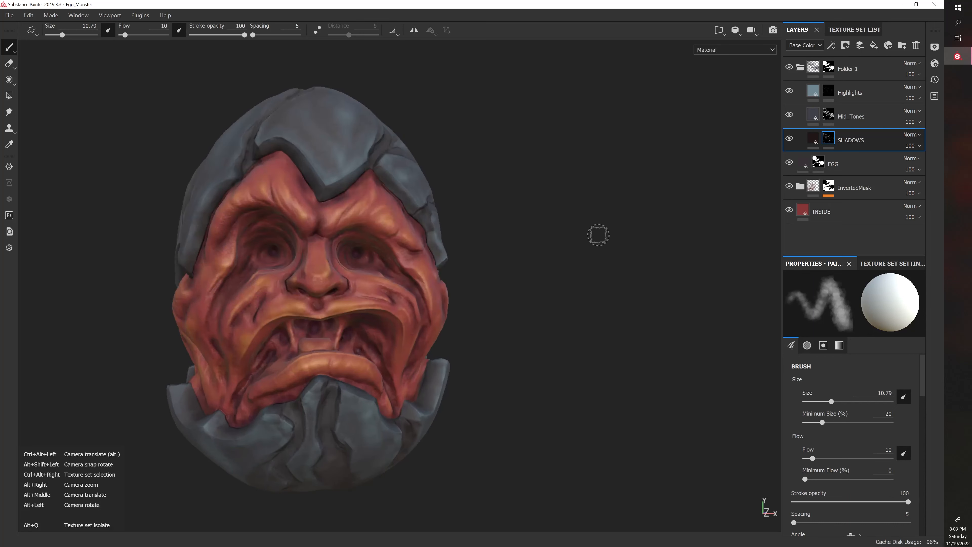
middle_click_drag(598, 234, 544, 234, "alt")
left_click_drag(543, 234, 521, 249, "alt")
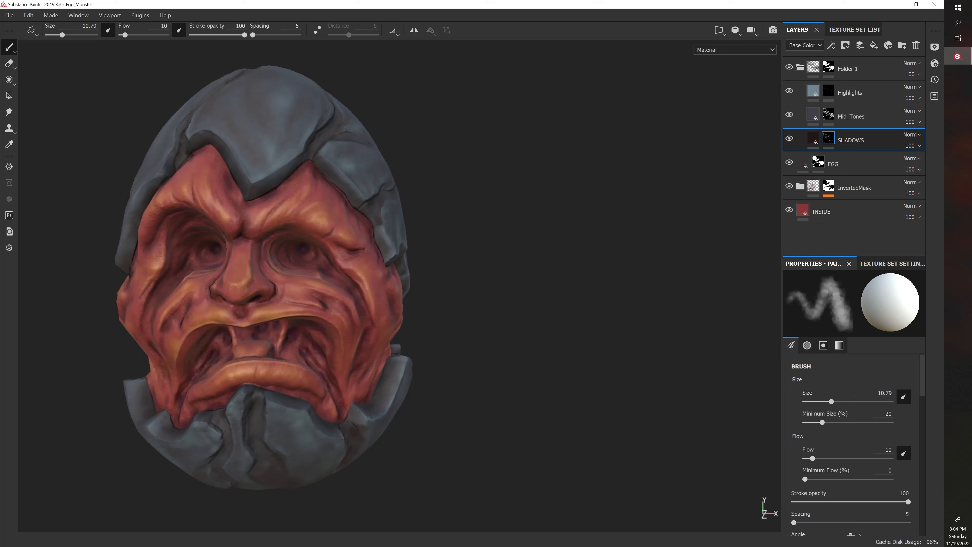
scroll(409, 282, "up", 2)
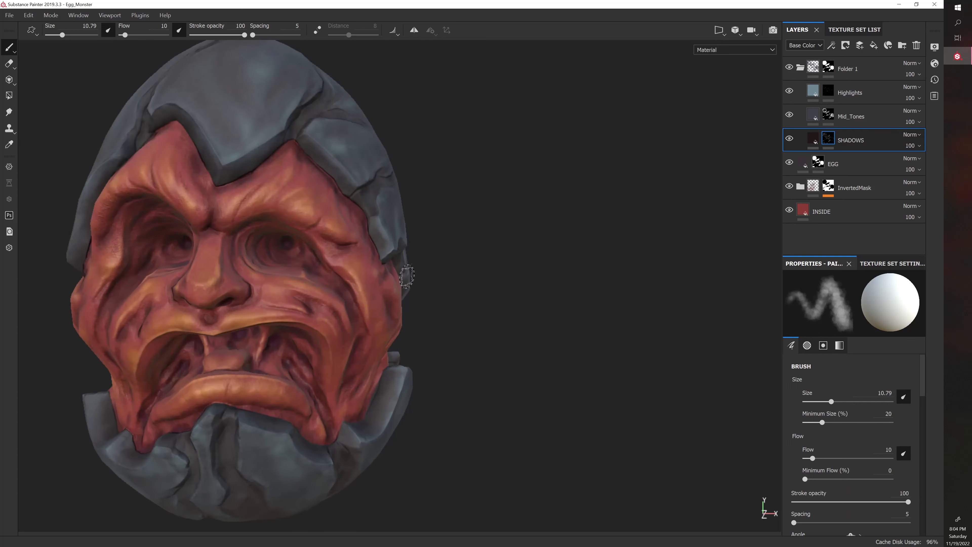
mouse_move(503, 270)
right_mouse_down("shift")
mouse_move(495, 267)
mouse_move(503, 270)
right_mouse_up("shift")
mouse_move(493, 281)
right_mouse_down("shift")
mouse_move(473, 278)
mouse_move(486, 287)
right_mouse_up("shift")
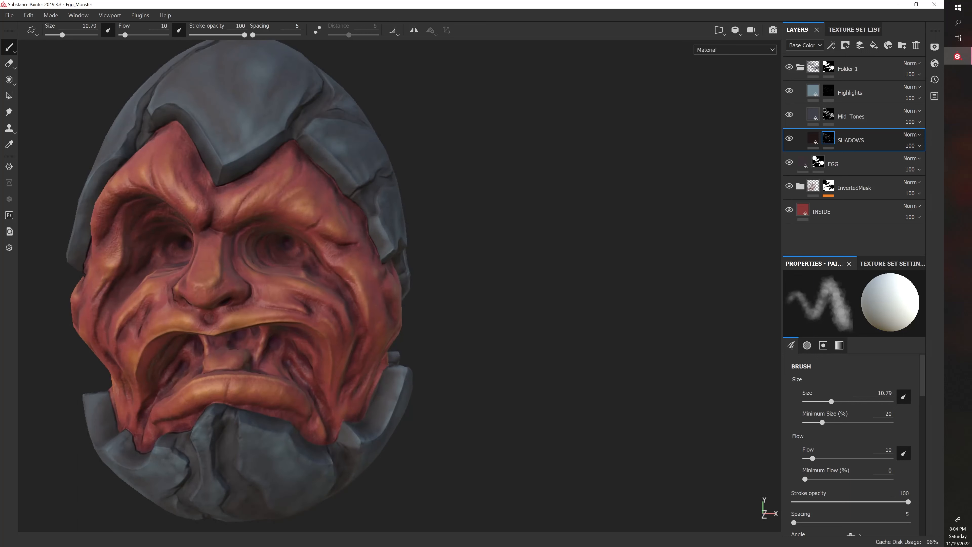